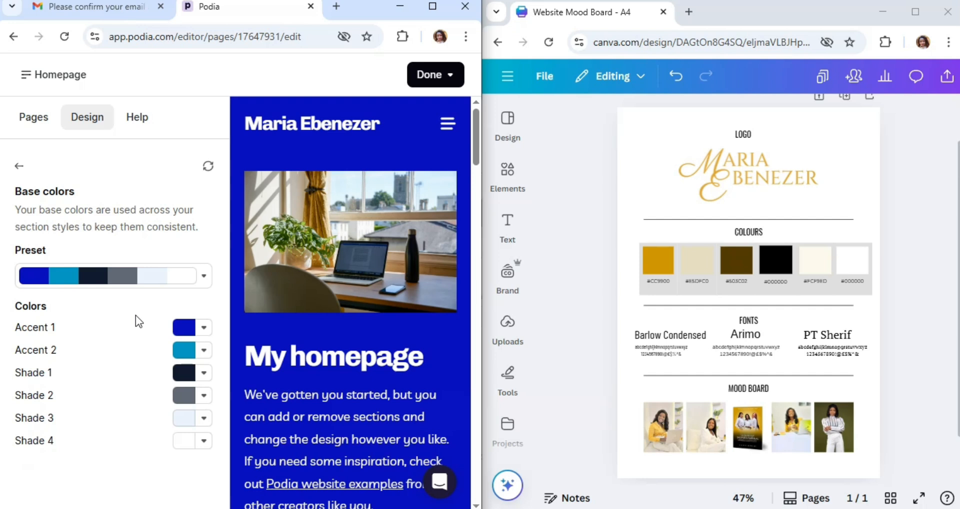
Set the Accent 1 base color to CC9900, matching the gold swatch on the Canva mood board.
{"action": "left_click", "coordinate": [658, 280]}
{"action": "double_click", "coordinate": [655, 281]}
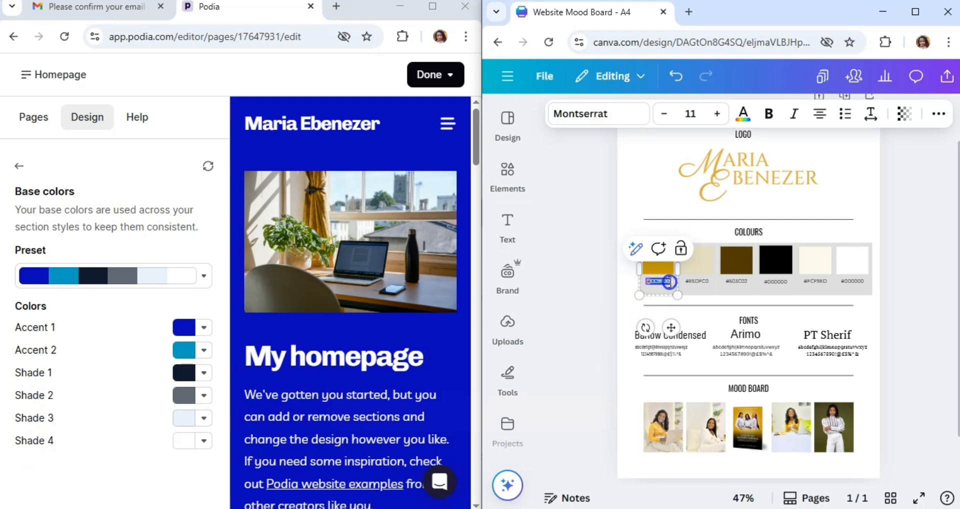
{"action": "left_click", "coordinate": [197, 328]}
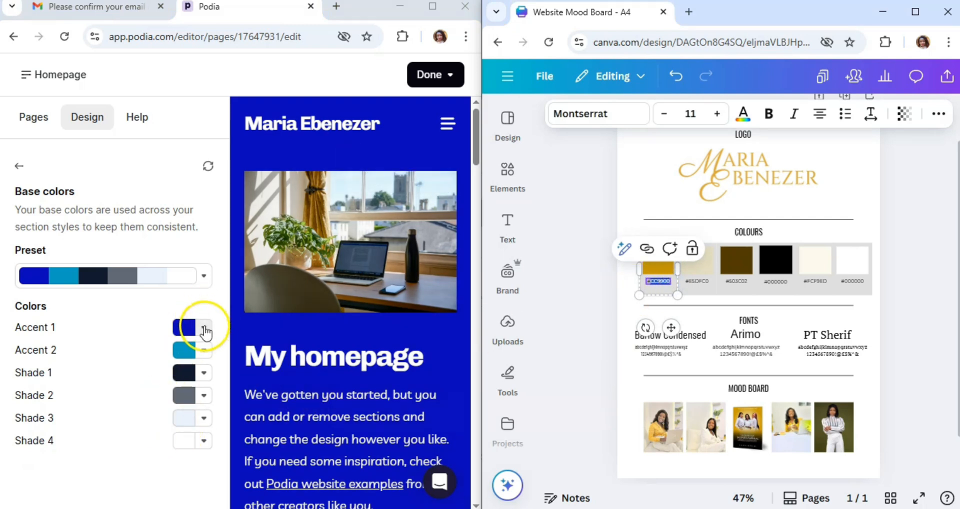
{"action": "left_click", "coordinate": [204, 328]}
{"action": "double_click", "coordinate": [133, 298]}
{"action": "type", "text": "cc9900"}
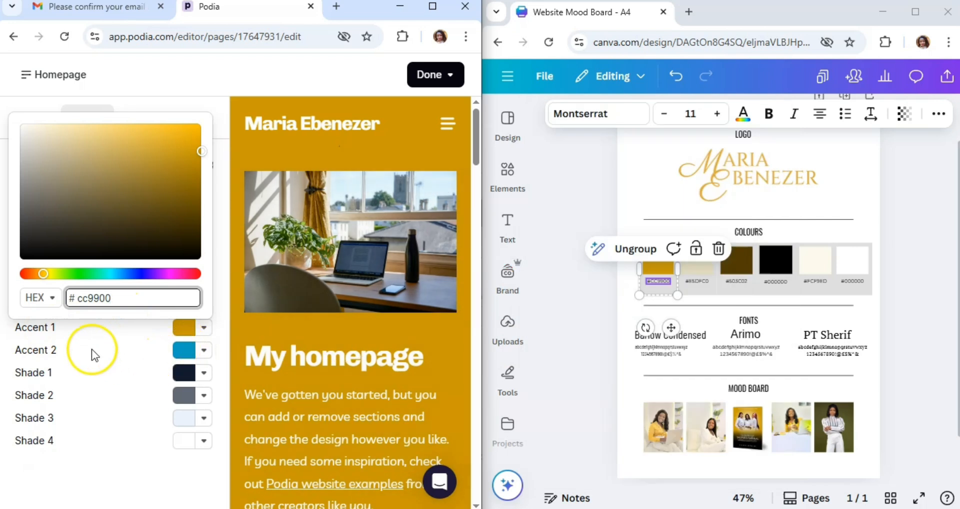
Copy the beige swatch's hex code from the mood board and set Accent 2 to E5DFC0.
{"action": "left_click", "coordinate": [703, 283]}
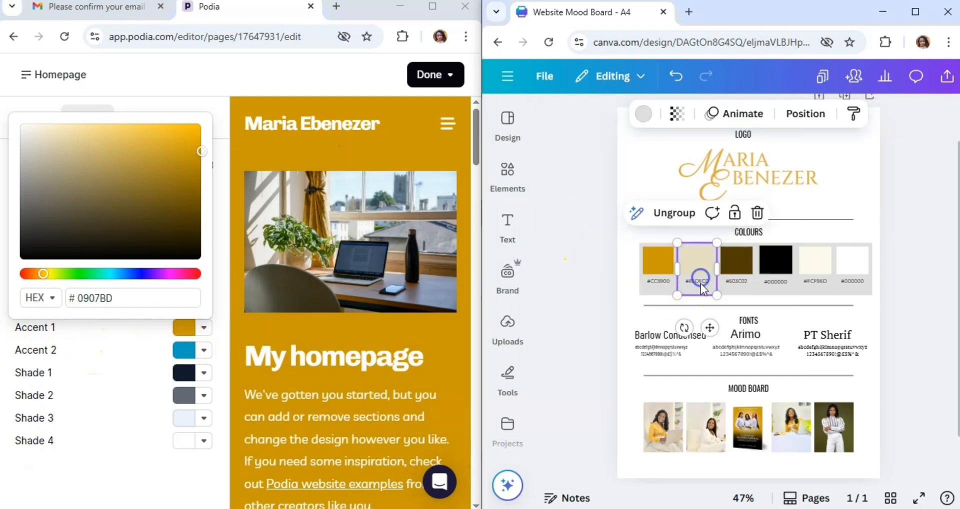
{"action": "double_click", "coordinate": [698, 282]}
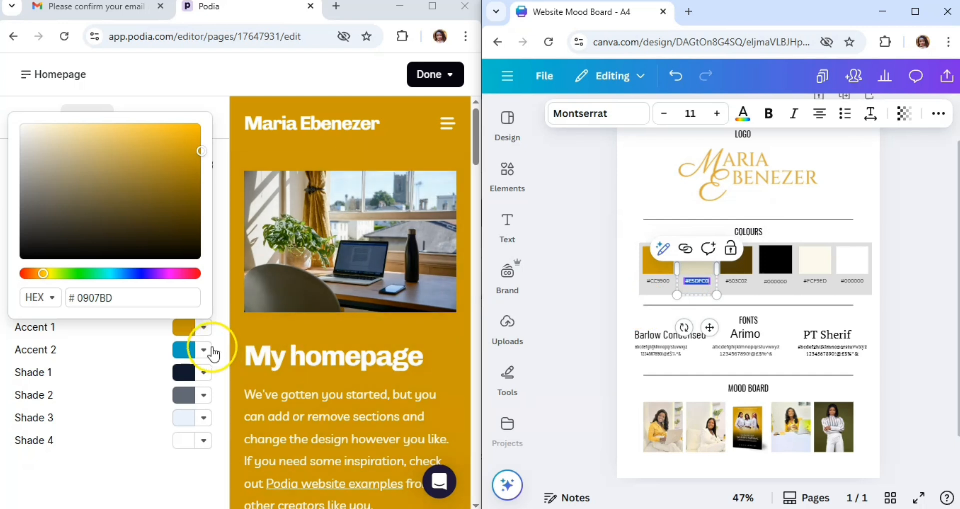
{"action": "left_click", "coordinate": [204, 350]}
{"action": "double_click", "coordinate": [151, 323]}
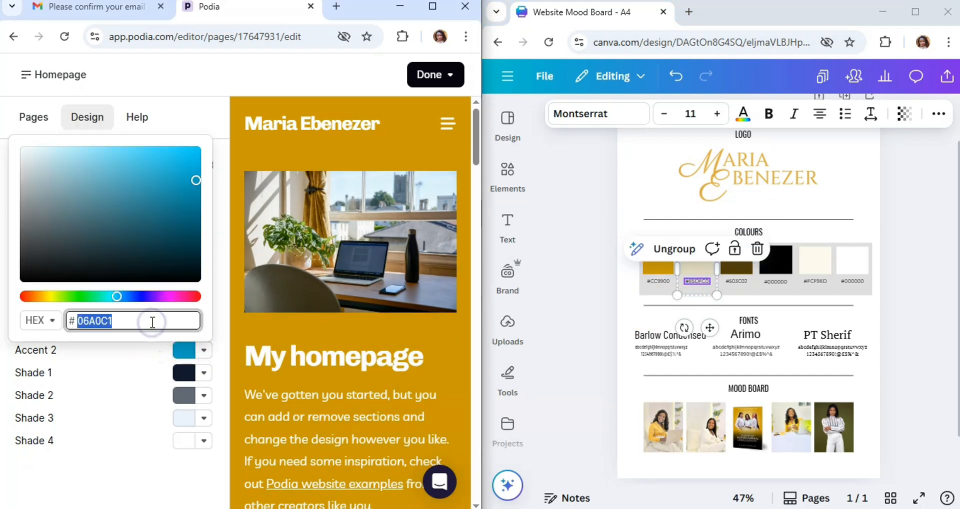
{"action": "type", "text": "#E5DFC0"}
Copy the dark brown swatch's hex code from the mood board and apply it to Shade 1.
{"action": "left_click", "coordinate": [736, 296]}
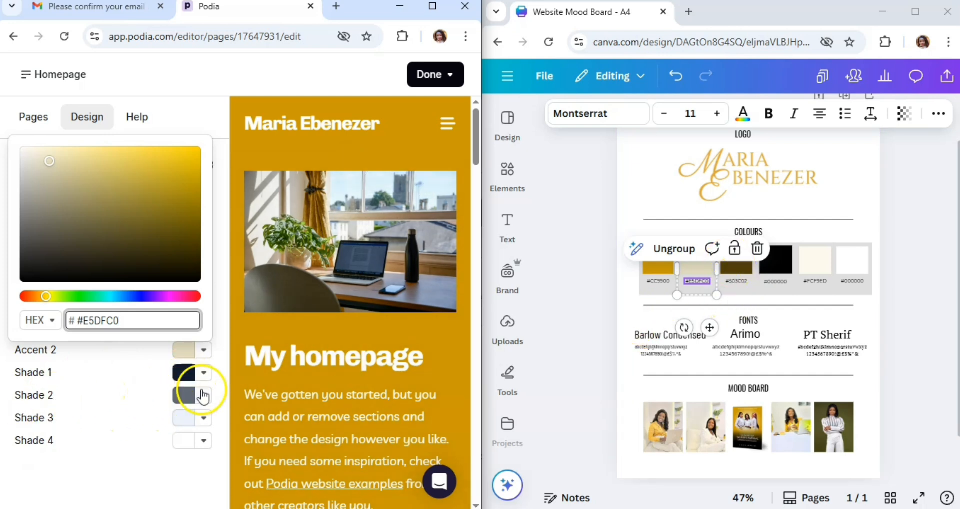
{"action": "left_click", "coordinate": [739, 281]}
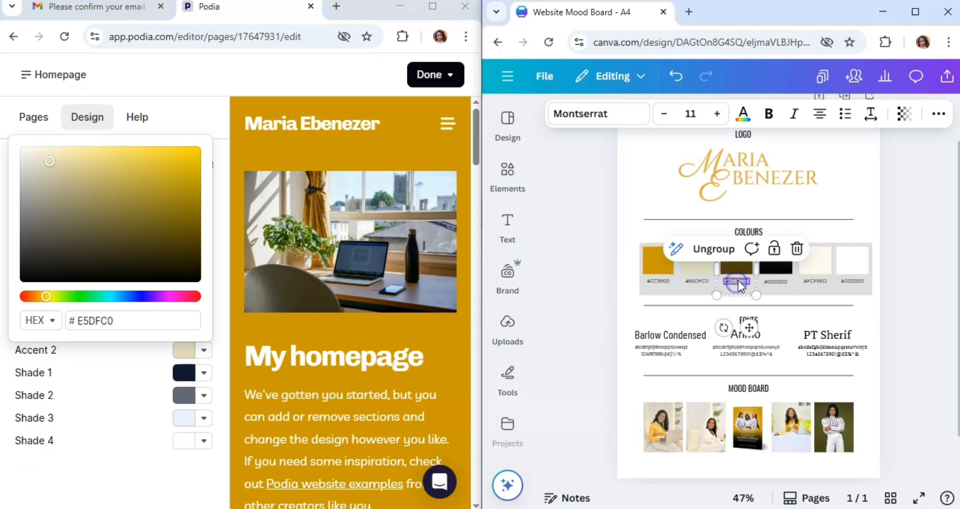
{"action": "double_click", "coordinate": [739, 281]}
{"action": "key", "text": "ctrl+c"}
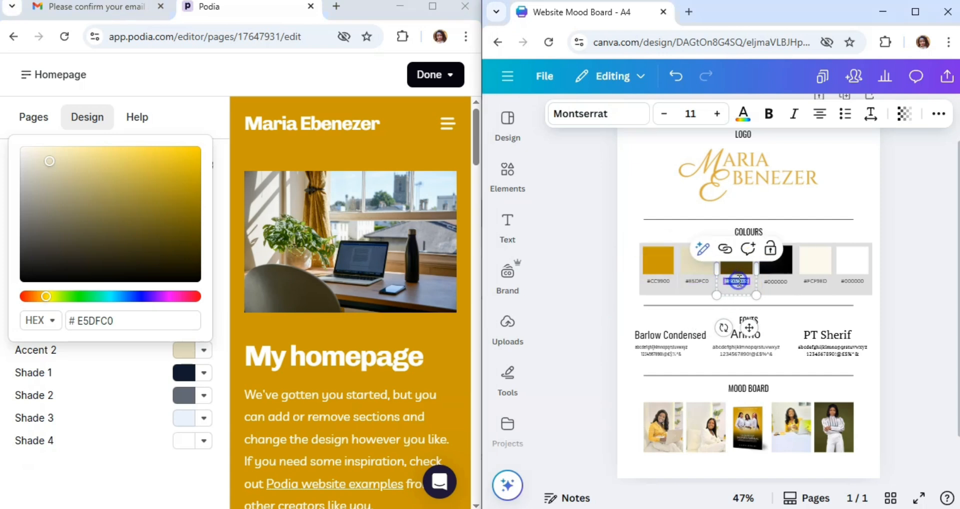
{"action": "left_click", "coordinate": [202, 373]}
{"action": "left_click", "coordinate": [129, 340]}
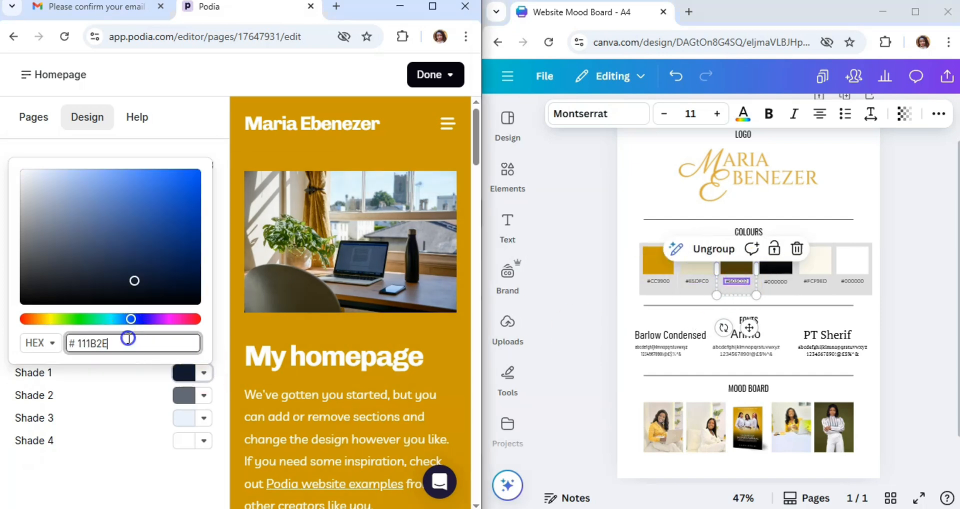
{"action": "key", "text": "ctrl+v"}
Set the Shade 2 base color to black, hex 000000.
{"action": "left_click", "coordinate": [204, 396]}
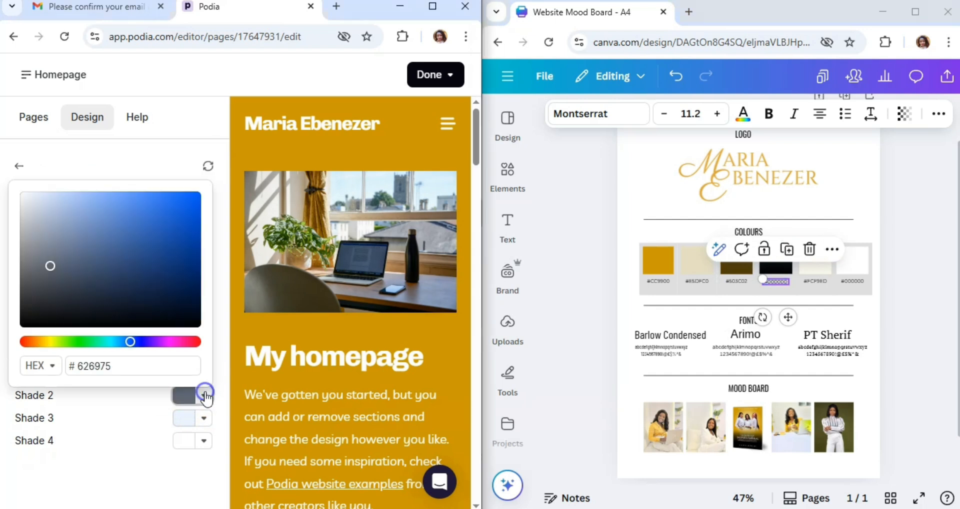
{"action": "double_click", "coordinate": [140, 365]}
{"action": "left_click", "coordinate": [141, 364]}
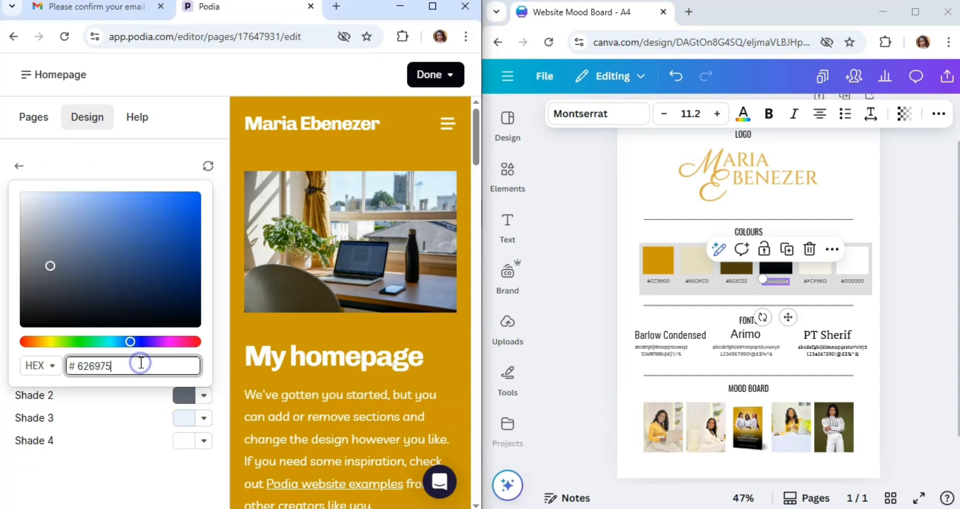
{"action": "type", "text": "#000000"}
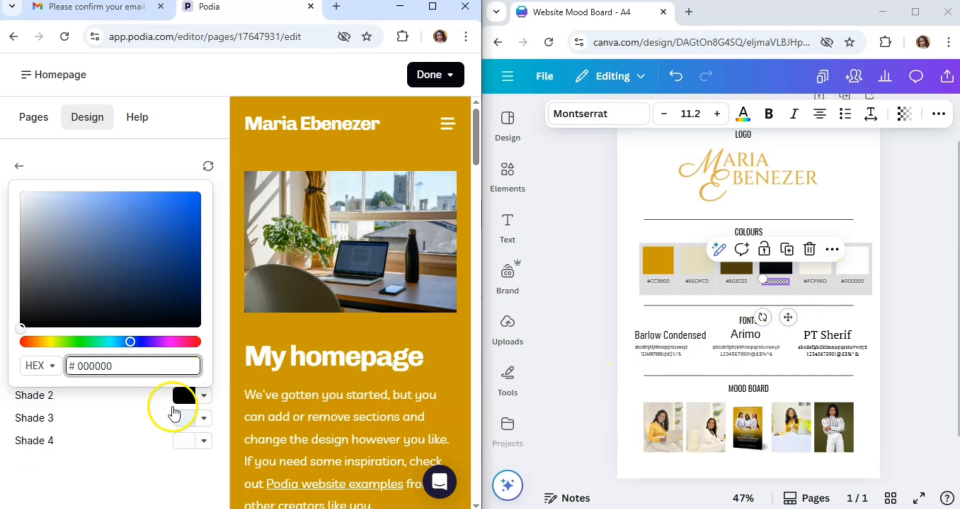
Copy the cream swatch's hex code from the mood board and set Shade 3 to FCF9ED without a duplicate hash sign.
{"action": "double_click", "coordinate": [815, 281]}
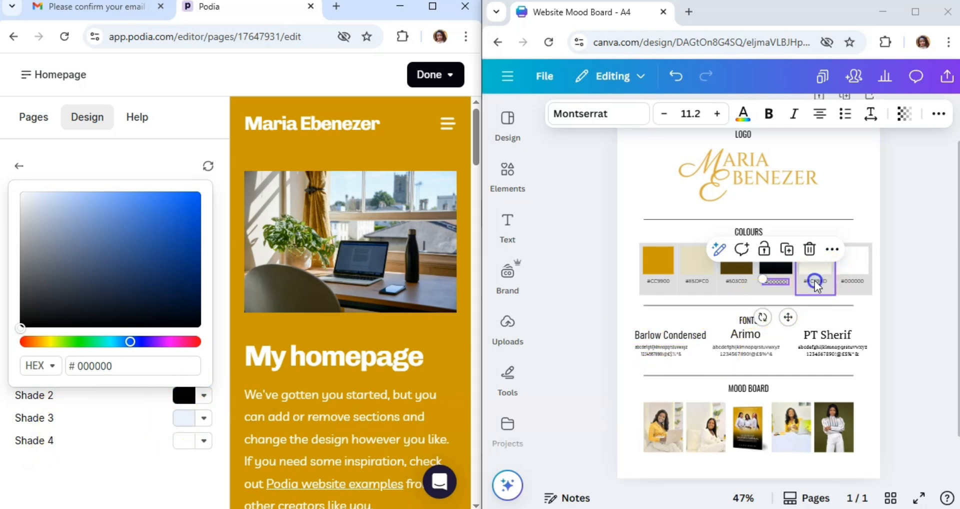
{"action": "double_click", "coordinate": [815, 281]}
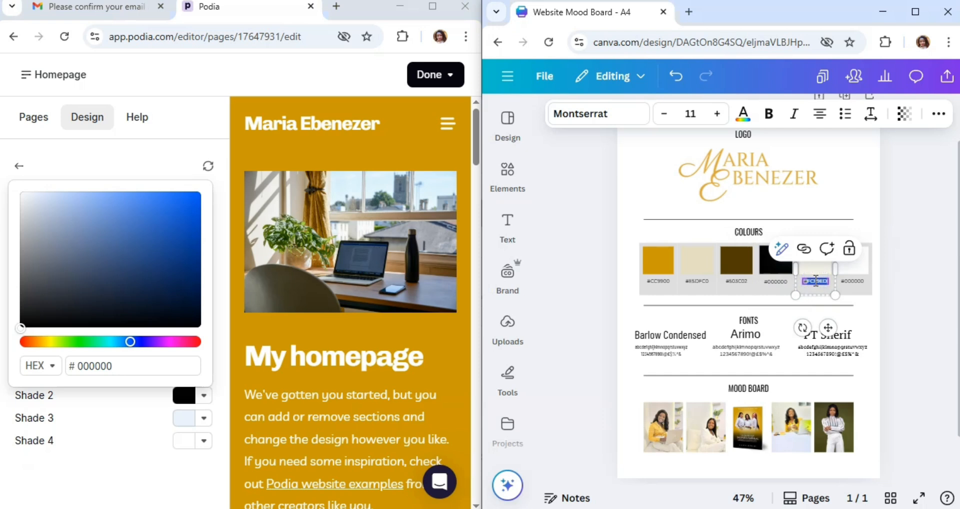
{"action": "double_click", "coordinate": [815, 281]}
{"action": "key", "text": "ctrl+c"}
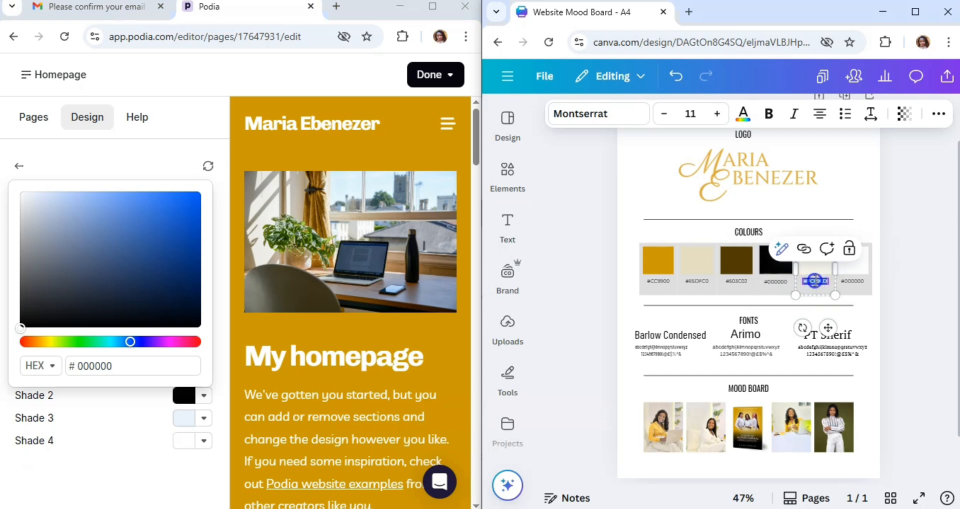
{"action": "left_click", "coordinate": [187, 422]}
{"action": "left_click", "coordinate": [138, 391]}
{"action": "key", "text": "ctrl+v"}
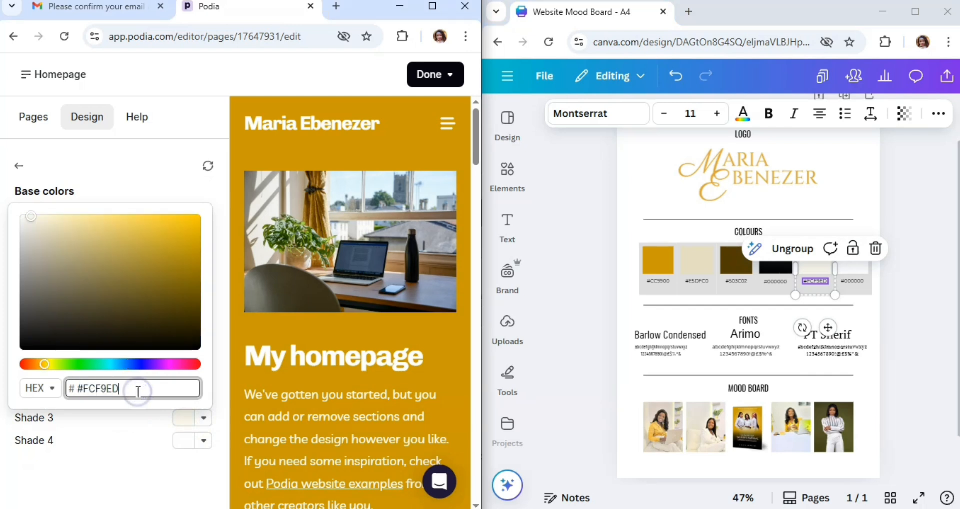
{"action": "left_click", "coordinate": [86, 388]}
{"action": "key", "text": "BackSpace"}
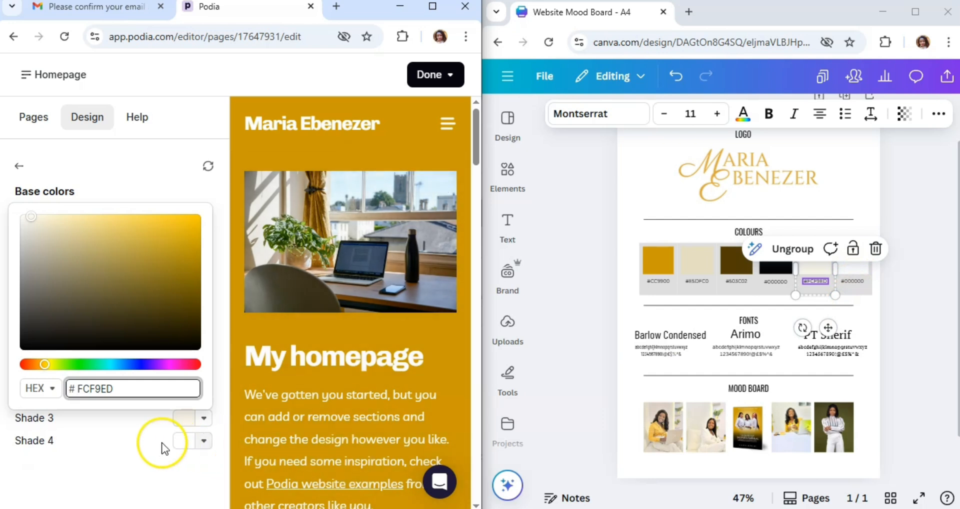
{"action": "left_click", "coordinate": [117, 146]}
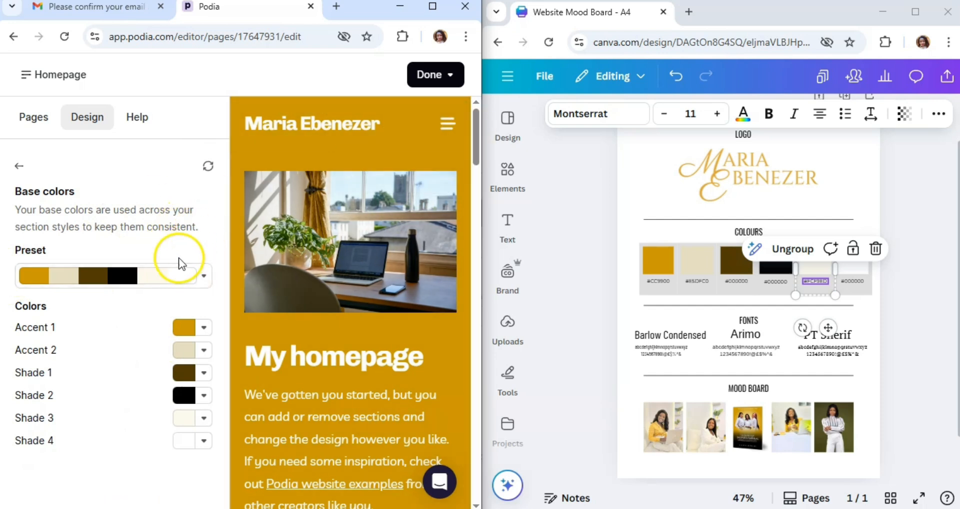
Open the Vivid section theme and compare its section, heading, text and button colors with the homepage preview.
{"action": "left_click", "coordinate": [19, 165]}
{"action": "scroll", "coordinate": [122, 262], "scroll_direction": "down", "scroll_amount": 1}
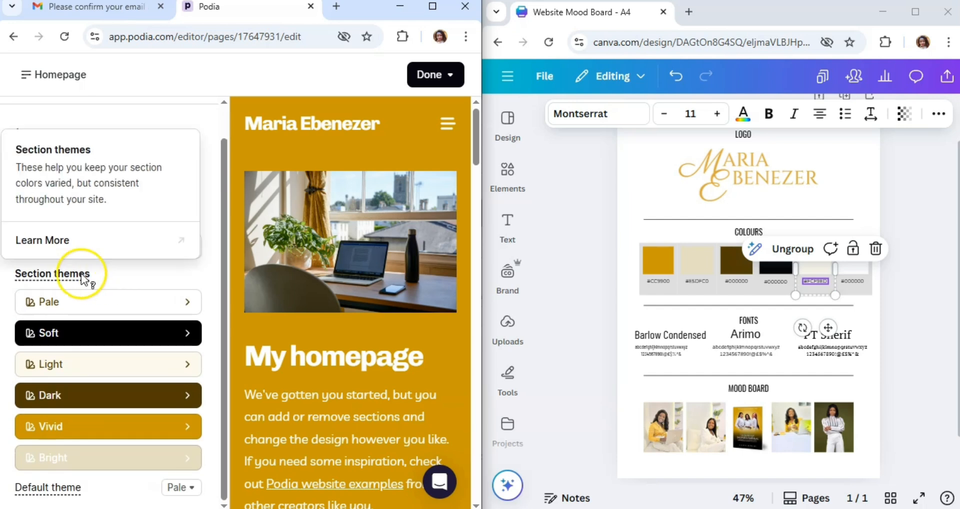
{"action": "left_click", "coordinate": [126, 429]}
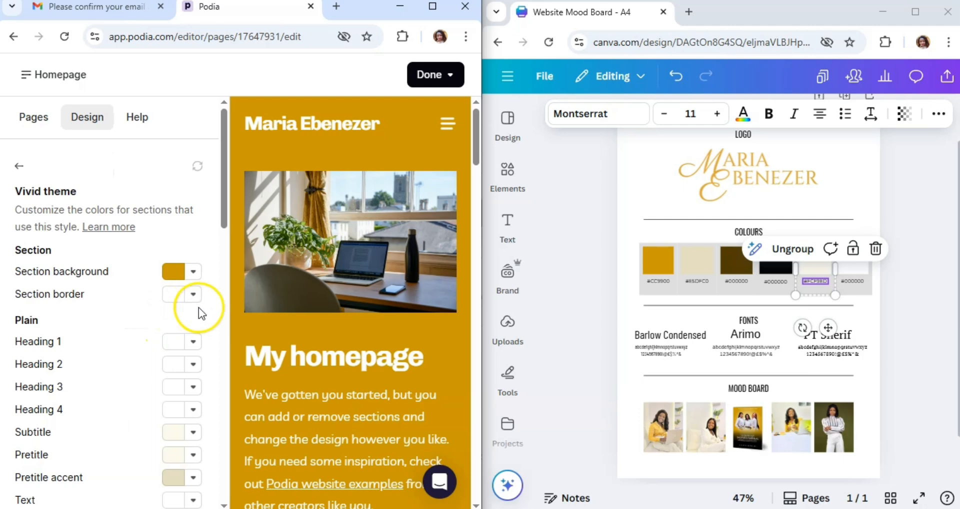
{"action": "scroll", "coordinate": [195, 300], "scroll_direction": "down", "scroll_amount": 6}
{"action": "scroll", "coordinate": [190, 295], "scroll_direction": "up", "scroll_amount": 3}
{"action": "scroll", "coordinate": [347, 286], "scroll_direction": "down", "scroll_amount": 3}
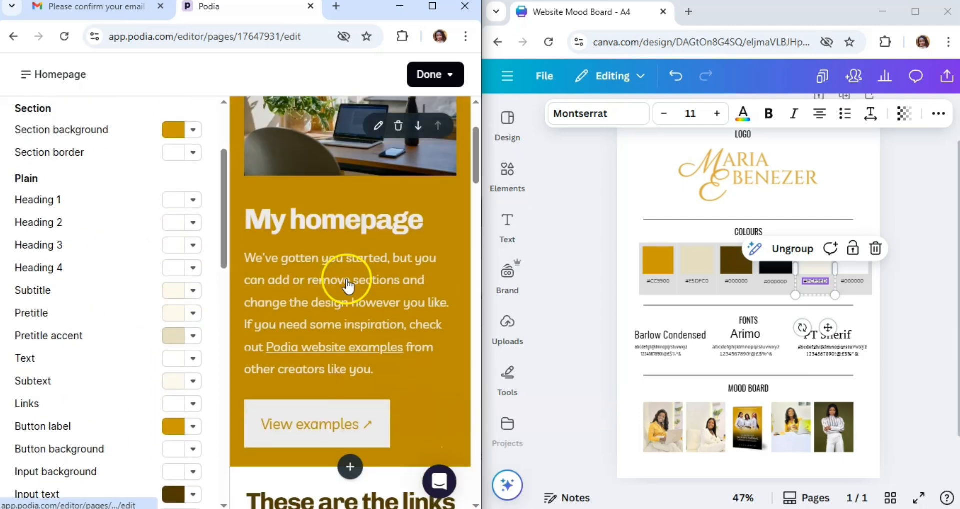
{"action": "scroll", "coordinate": [347, 286], "scroll_direction": "up", "scroll_amount": 3}
{"action": "scroll", "coordinate": [189, 280], "scroll_direction": "up", "scroll_amount": 3}
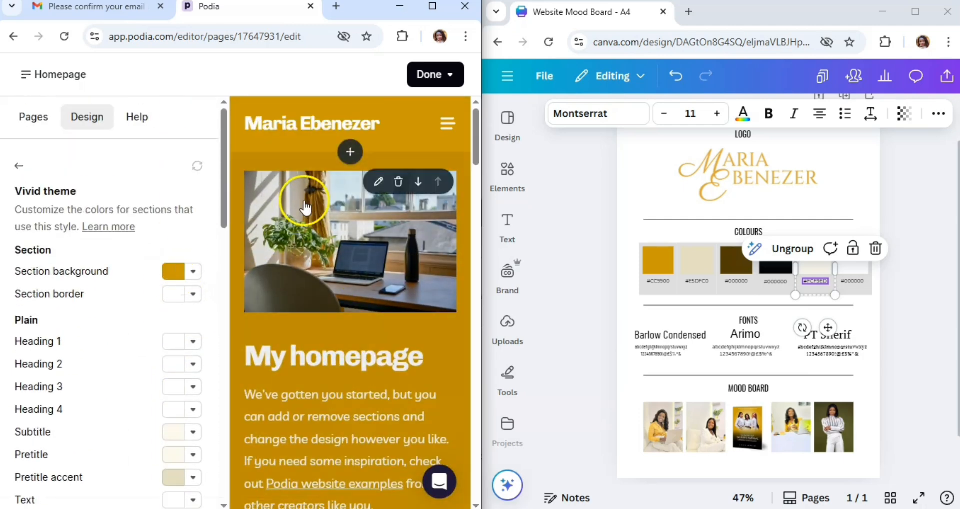
{"action": "scroll", "coordinate": [325, 295], "scroll_direction": "down", "scroll_amount": 3}
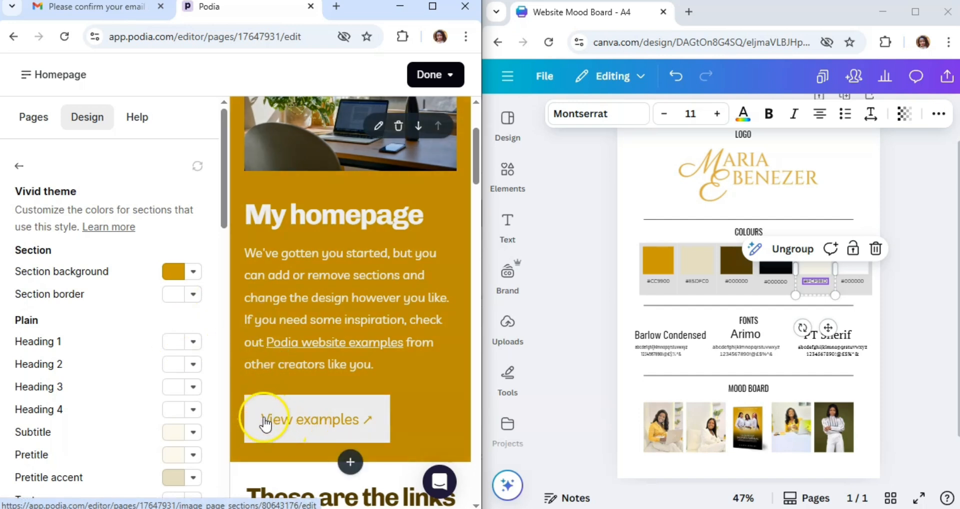
{"action": "scroll", "coordinate": [150, 310], "scroll_direction": "down", "scroll_amount": 2}
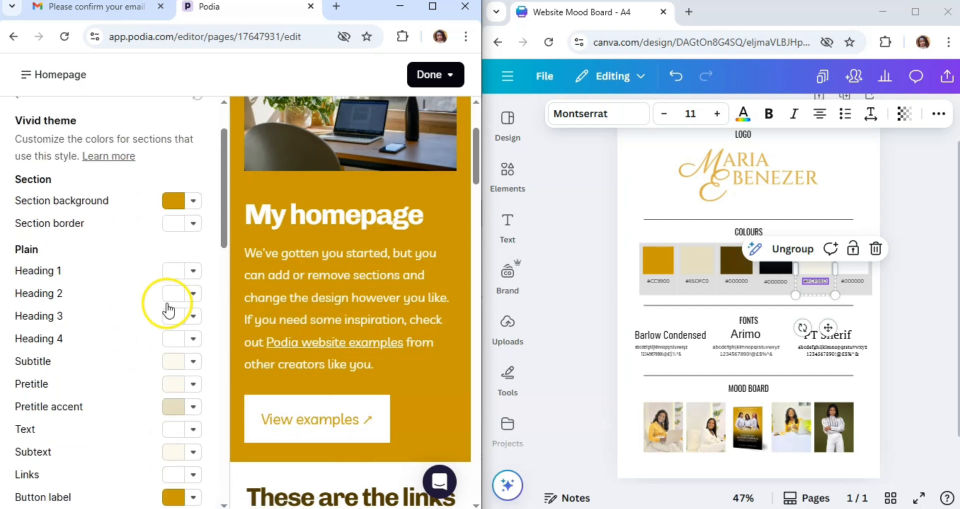
{"action": "scroll", "coordinate": [391, 197], "scroll_direction": "up", "scroll_amount": 2}
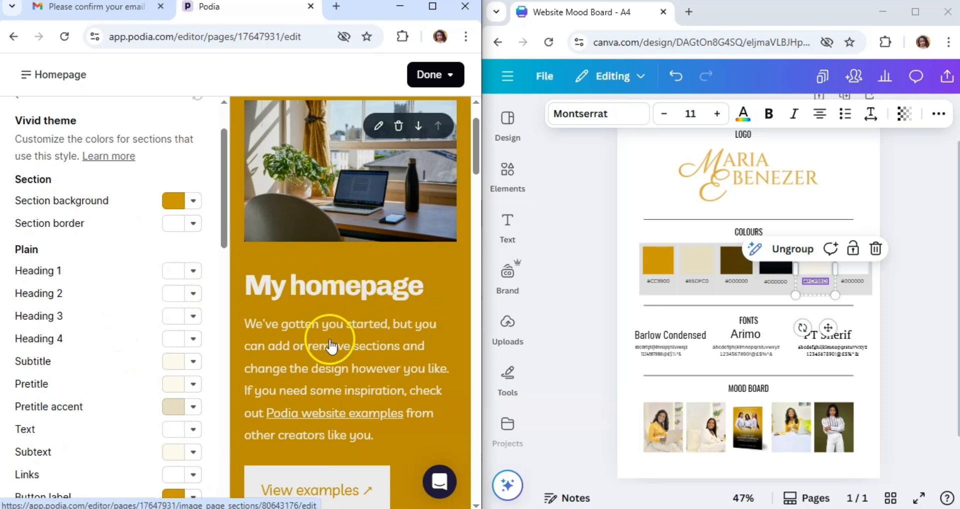
{"action": "scroll", "coordinate": [204, 214], "scroll_direction": "down", "scroll_amount": 2}
{"action": "scroll", "coordinate": [178, 257], "scroll_direction": "up", "scroll_amount": 4}
{"action": "scroll", "coordinate": [182, 299], "scroll_direction": "down", "scroll_amount": 2}
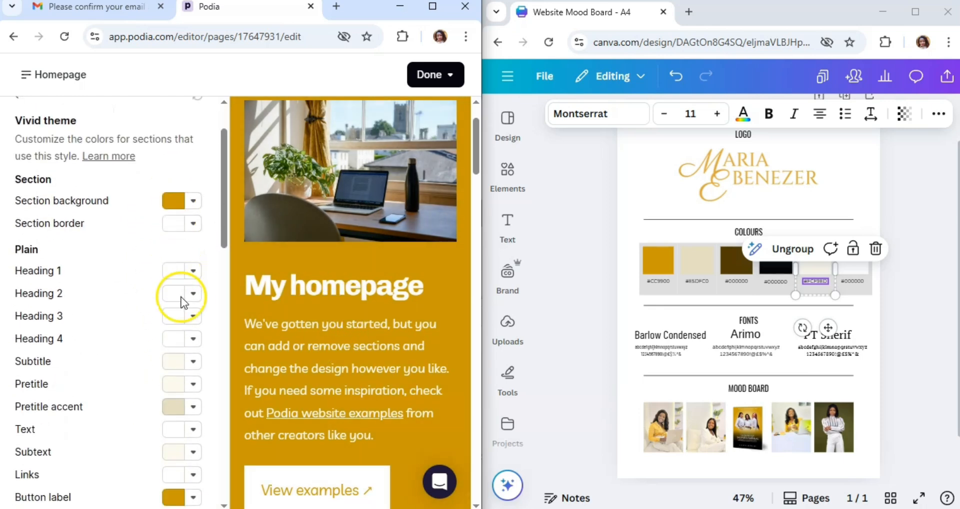
Try Shade 2 as the Vivid theme's plain Heading 1 color, and set it back to Shade 4.
{"action": "left_click", "coordinate": [194, 273]}
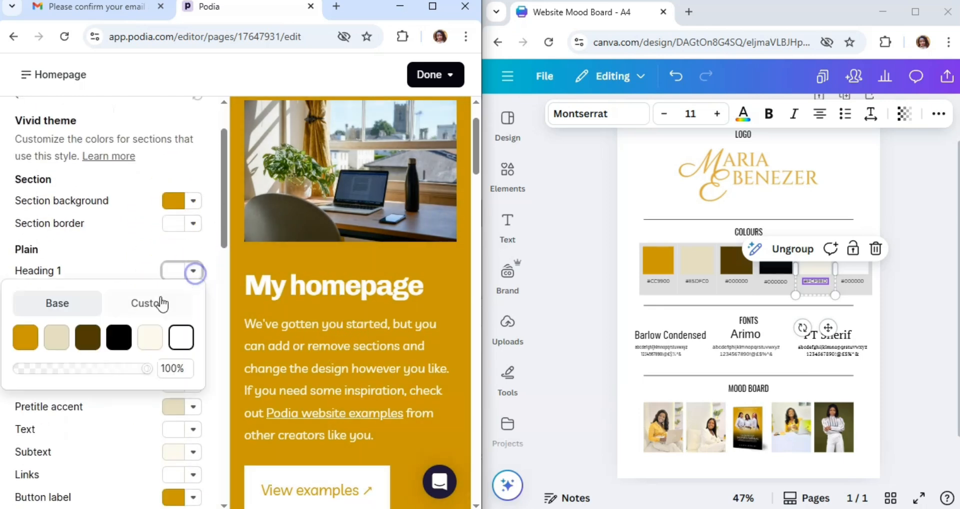
{"action": "left_click", "coordinate": [118, 337]}
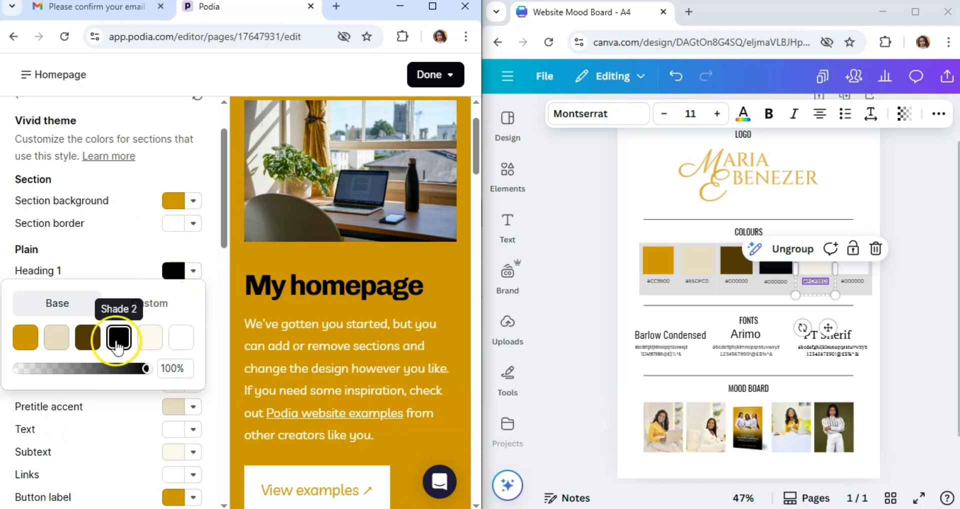
{"action": "left_click", "coordinate": [181, 338]}
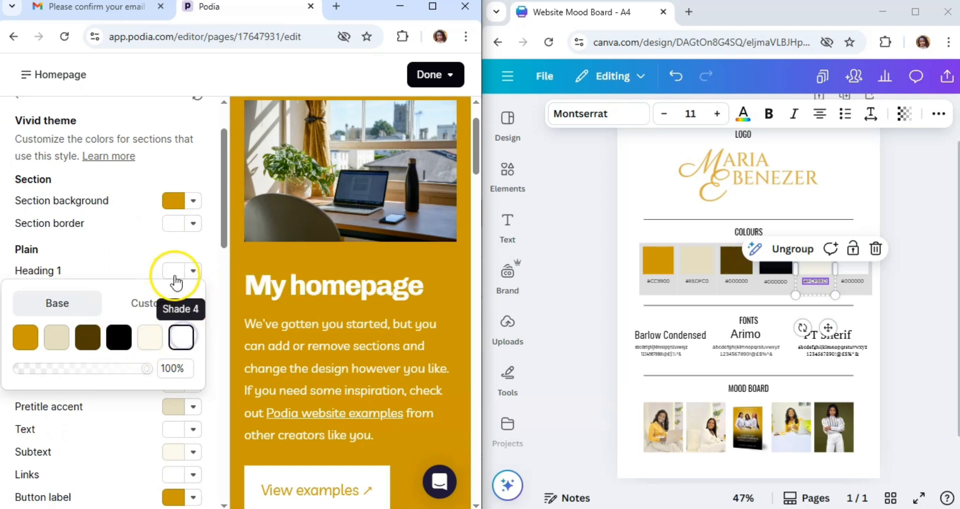
{"action": "left_click", "coordinate": [200, 247]}
Review the remaining Plain and Card colors of the Vivid theme and return to the main Design settings.
{"action": "scroll", "coordinate": [200, 248], "scroll_direction": "down", "scroll_amount": 7}
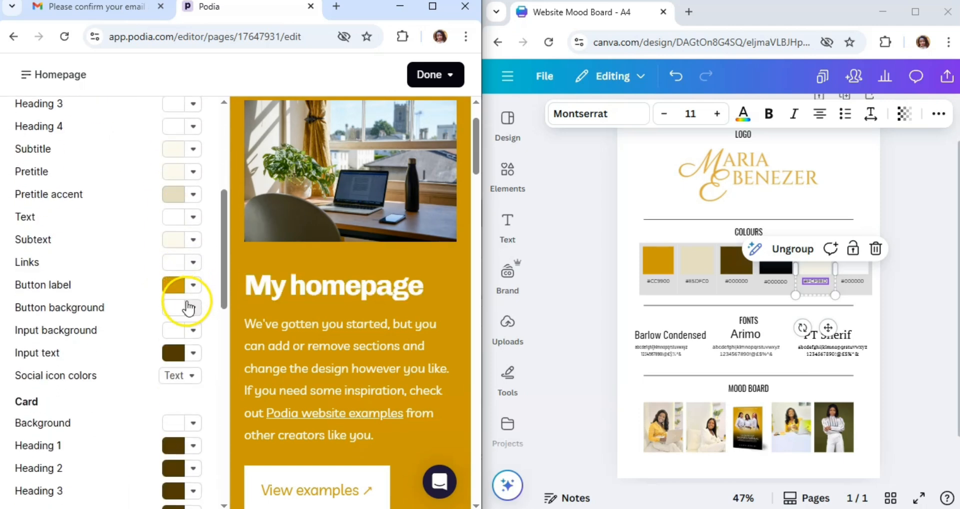
{"action": "scroll", "coordinate": [188, 318], "scroll_direction": "up", "scroll_amount": 5}
{"action": "scroll", "coordinate": [187, 320], "scroll_direction": "down", "scroll_amount": 13}
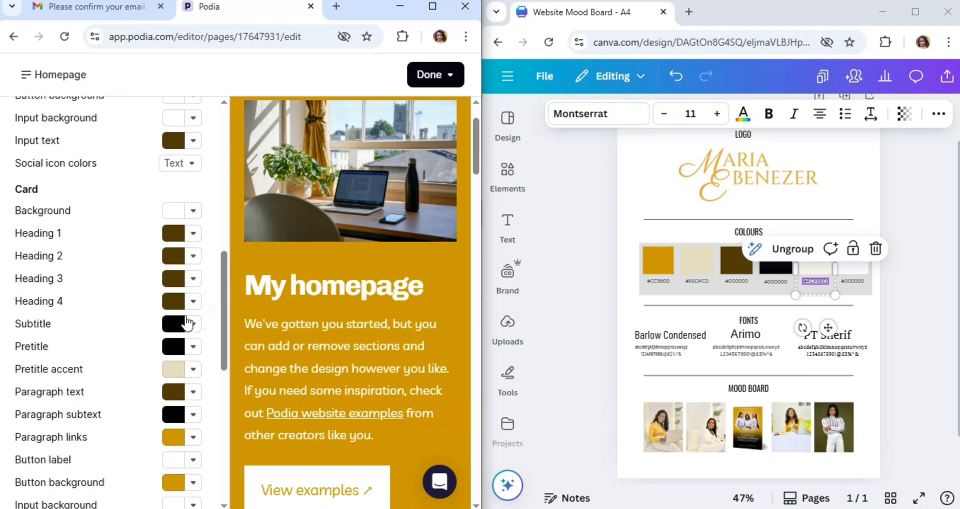
{"action": "scroll", "coordinate": [188, 324], "scroll_direction": "up", "scroll_amount": 15}
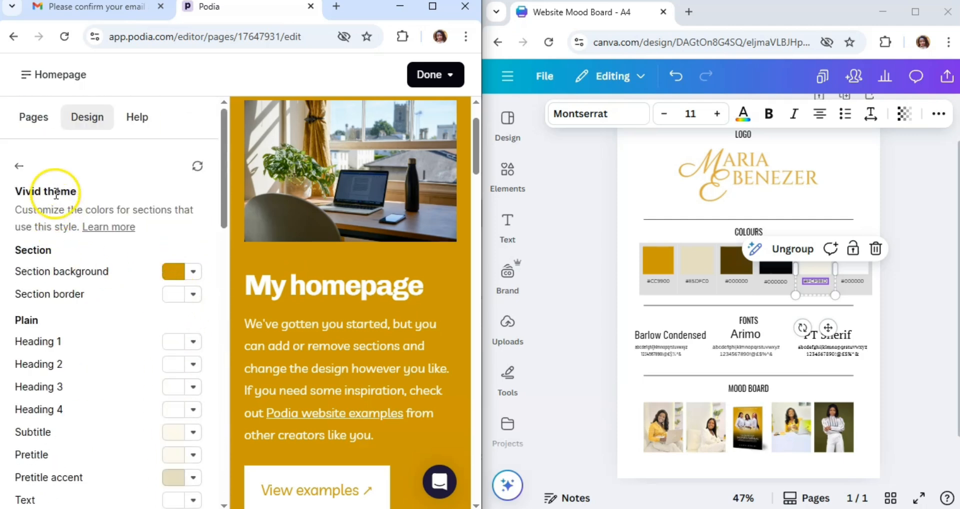
{"action": "left_click", "coordinate": [23, 166]}
{"action": "scroll", "coordinate": [161, 339], "scroll_direction": "down", "scroll_amount": 1}
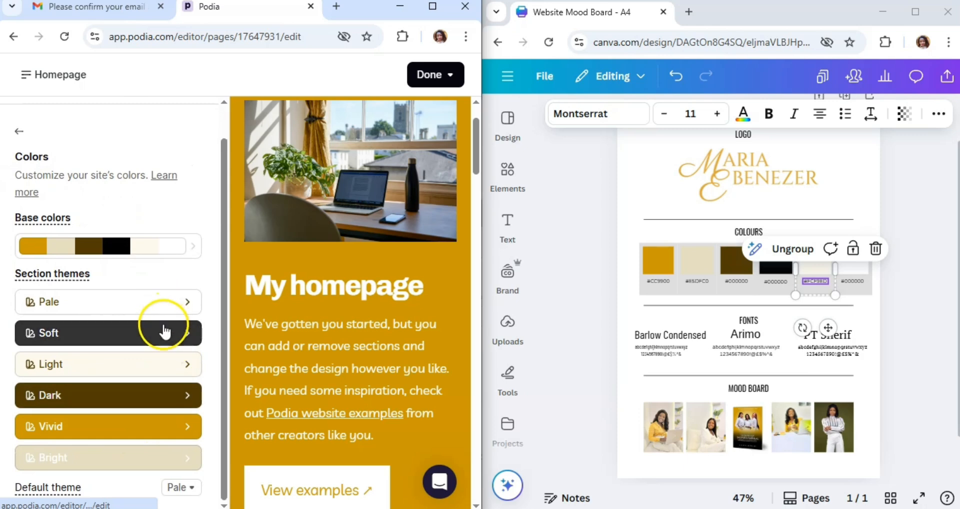
{"action": "mouse_move", "coordinate": [371, 311]}
{"action": "left_click", "coordinate": [19, 131]}
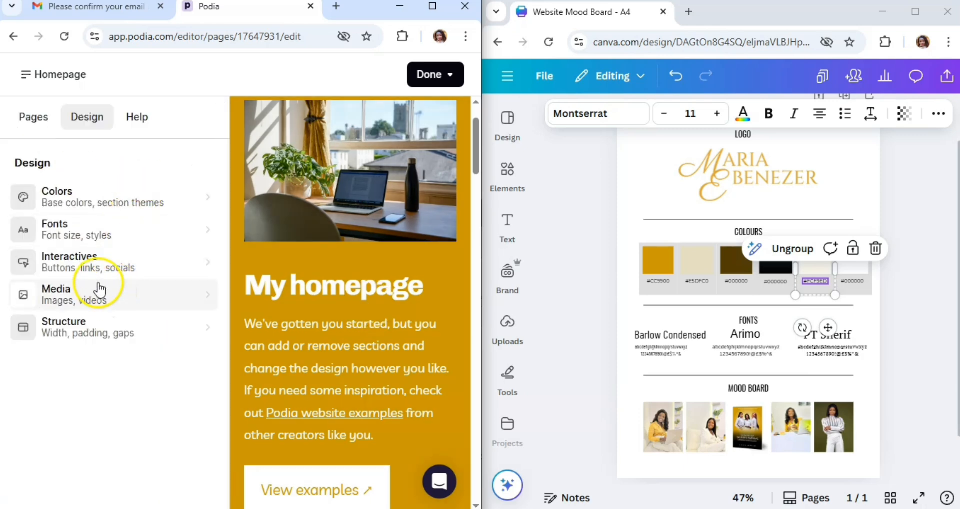
Open the site's heading font styles and set the Titles typeface to Barlow Condensed from the Sans fonts.
{"action": "left_click", "coordinate": [106, 231]}
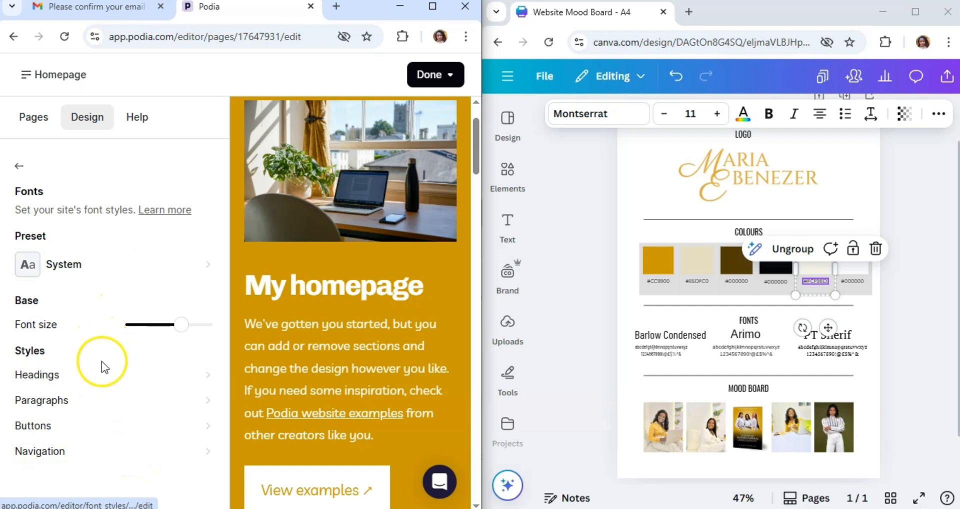
{"action": "left_click", "coordinate": [96, 377]}
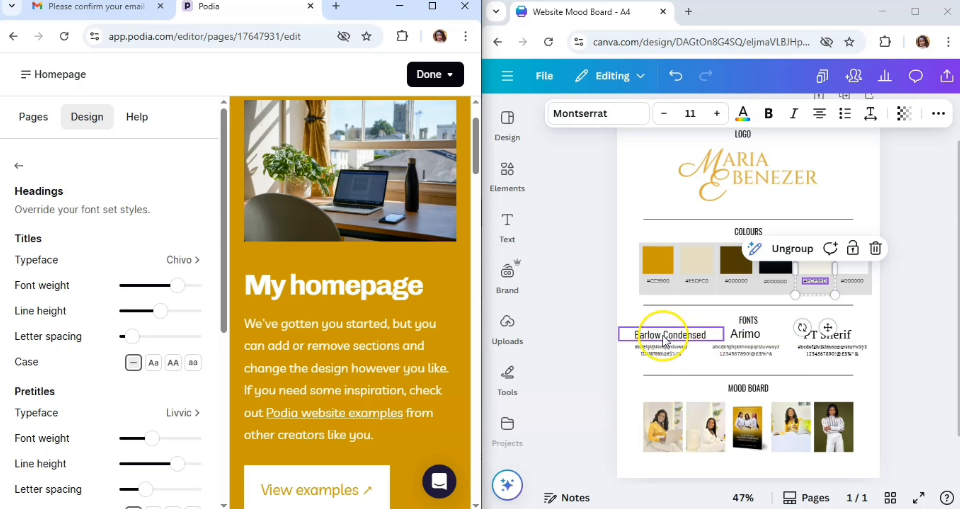
{"action": "scroll", "coordinate": [128, 238], "scroll_direction": "down", "scroll_amount": 1}
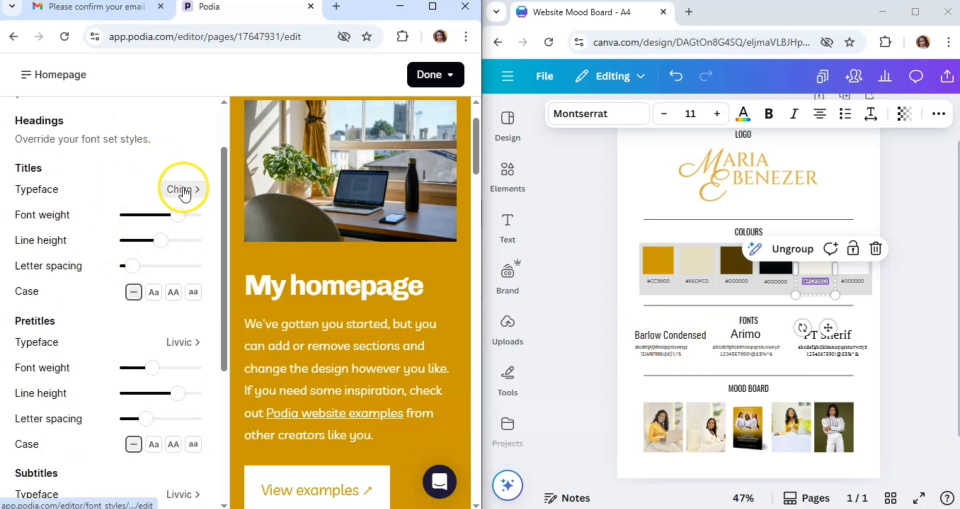
{"action": "left_click", "coordinate": [183, 190]}
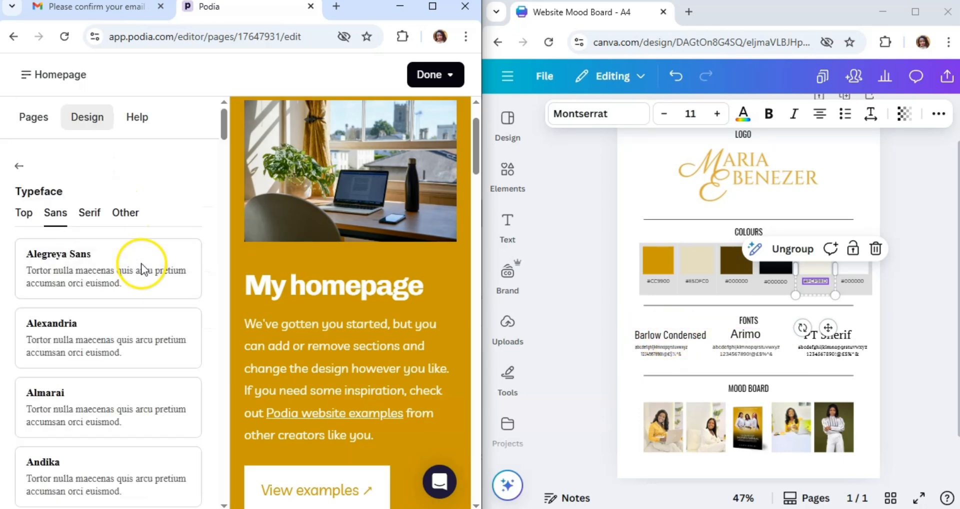
{"action": "scroll", "coordinate": [85, 277], "scroll_direction": "down", "scroll_amount": 15}
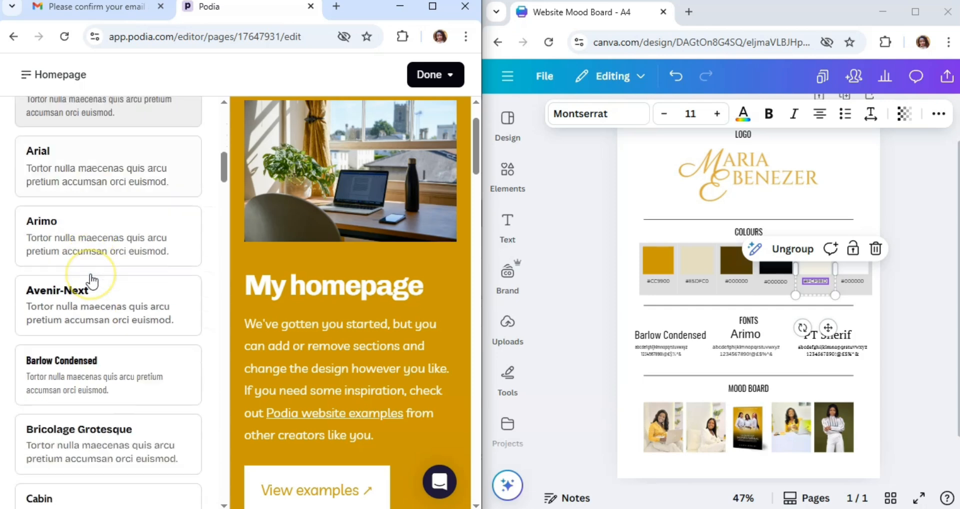
{"action": "left_click", "coordinate": [120, 173]}
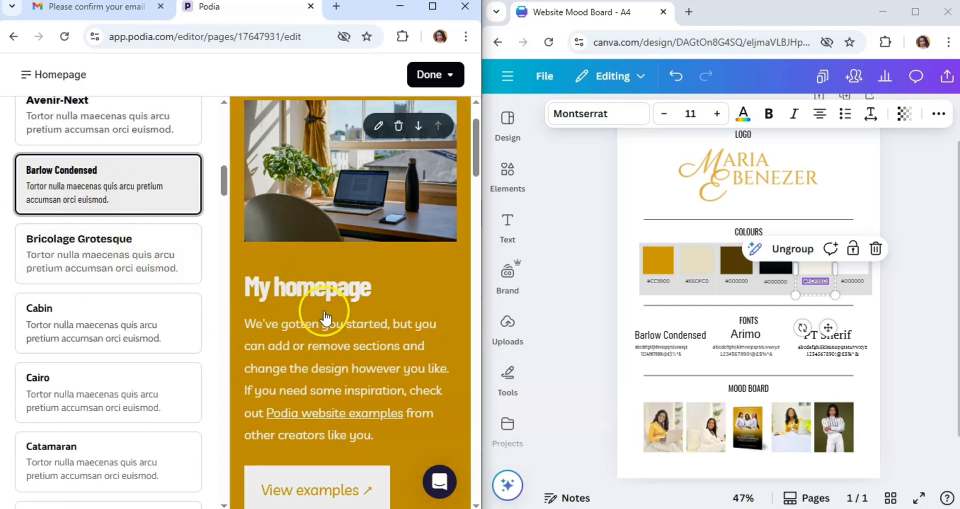
{"action": "scroll", "coordinate": [64, 240], "scroll_direction": "up", "scroll_amount": 15}
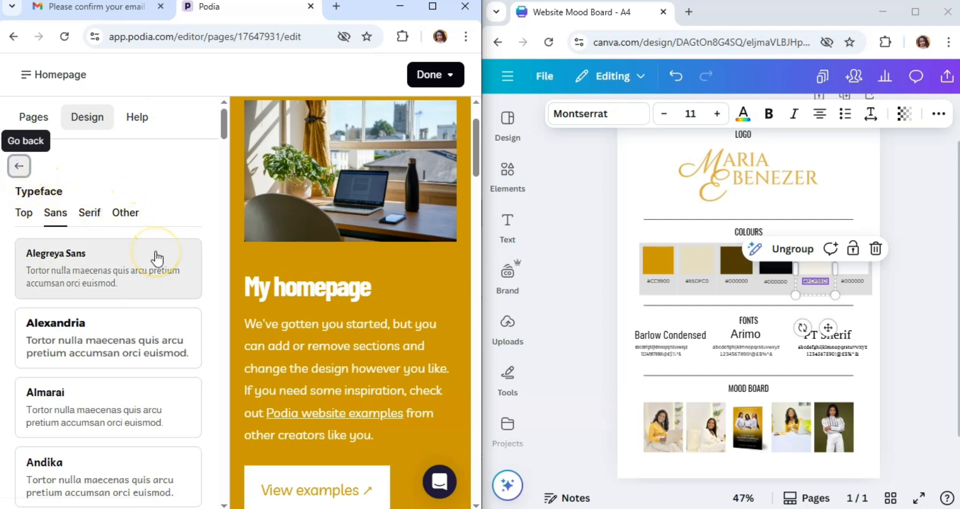
Set the Pretitles typeface of the headings to PT Serif from the Serif fonts.
{"action": "scroll", "coordinate": [154, 265], "scroll_direction": "down", "scroll_amount": 6}
{"action": "scroll", "coordinate": [86, 179], "scroll_direction": "up", "scroll_amount": 2}
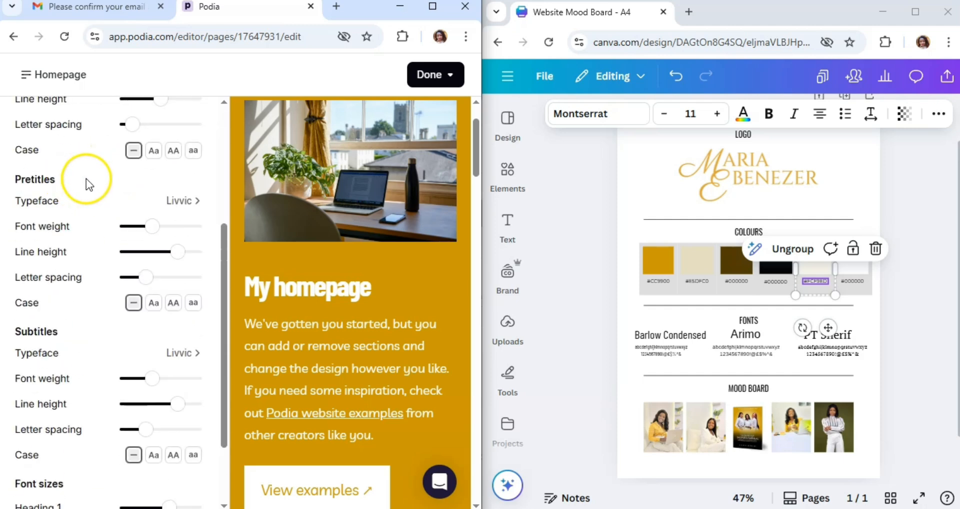
{"action": "left_click", "coordinate": [184, 207]}
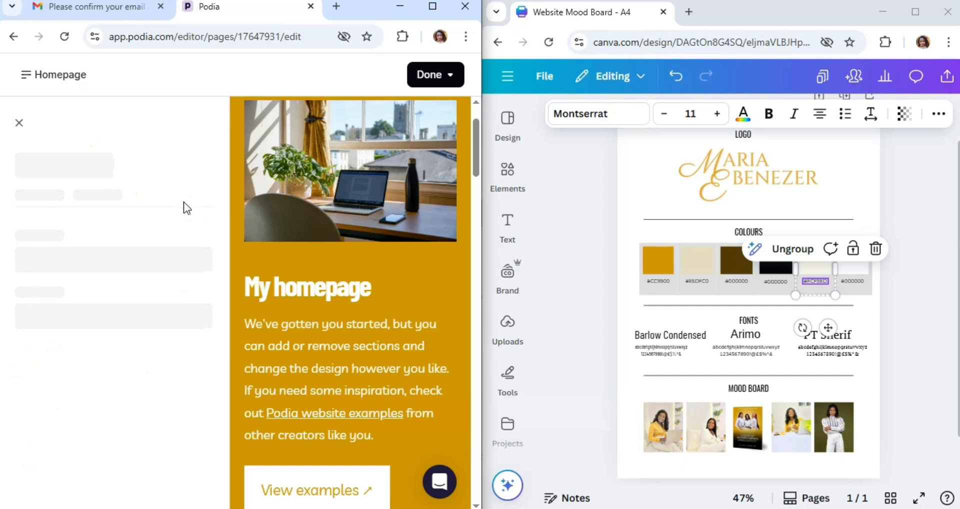
{"action": "scroll", "coordinate": [160, 275], "scroll_direction": "down", "scroll_amount": 3}
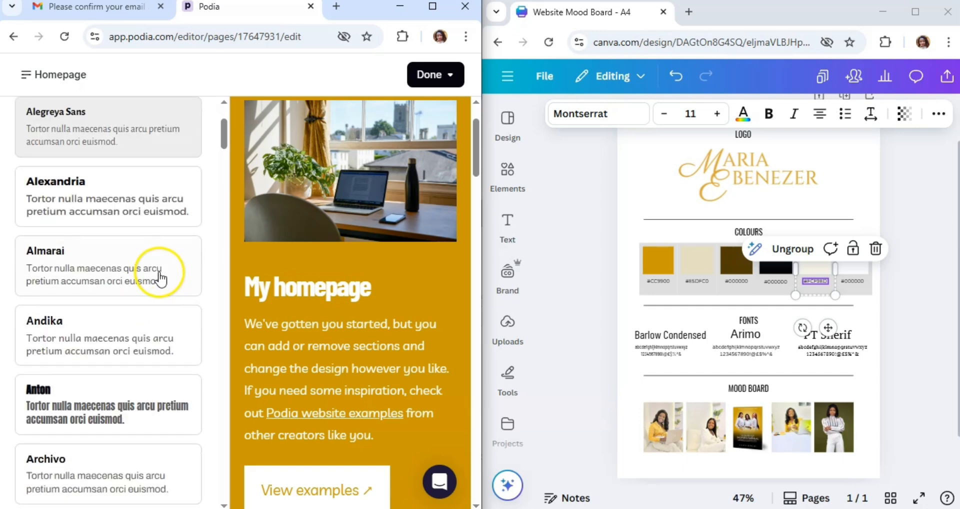
{"action": "scroll", "coordinate": [160, 277], "scroll_direction": "down", "scroll_amount": 12}
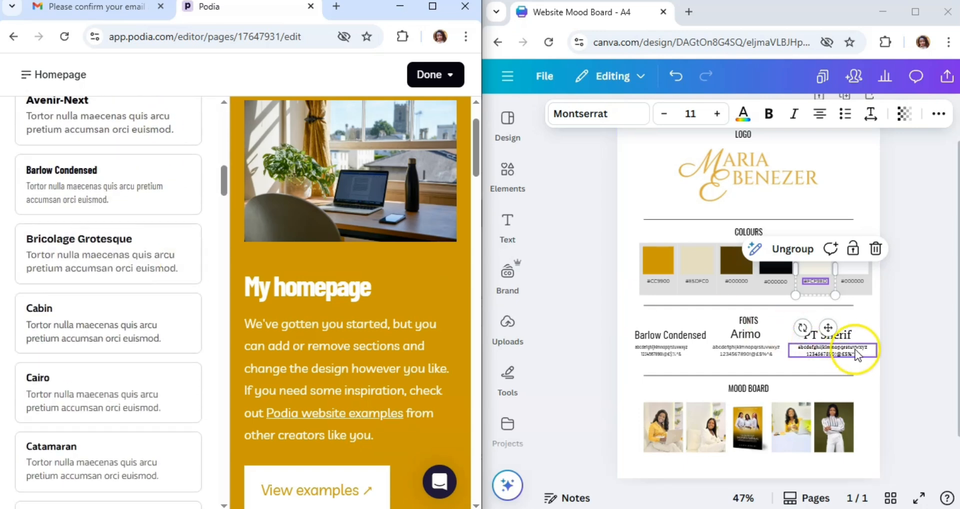
{"action": "scroll", "coordinate": [133, 322], "scroll_direction": "down", "scroll_amount": 6}
{"action": "scroll", "coordinate": [133, 322], "scroll_direction": "up", "scroll_amount": 20}
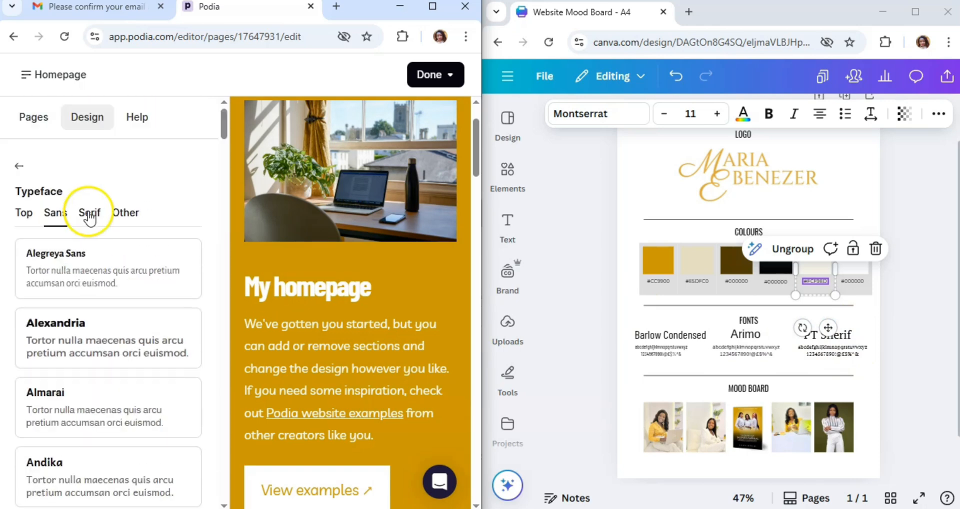
{"action": "left_click", "coordinate": [89, 213]}
{"action": "scroll", "coordinate": [92, 250], "scroll_direction": "down", "scroll_amount": 20}
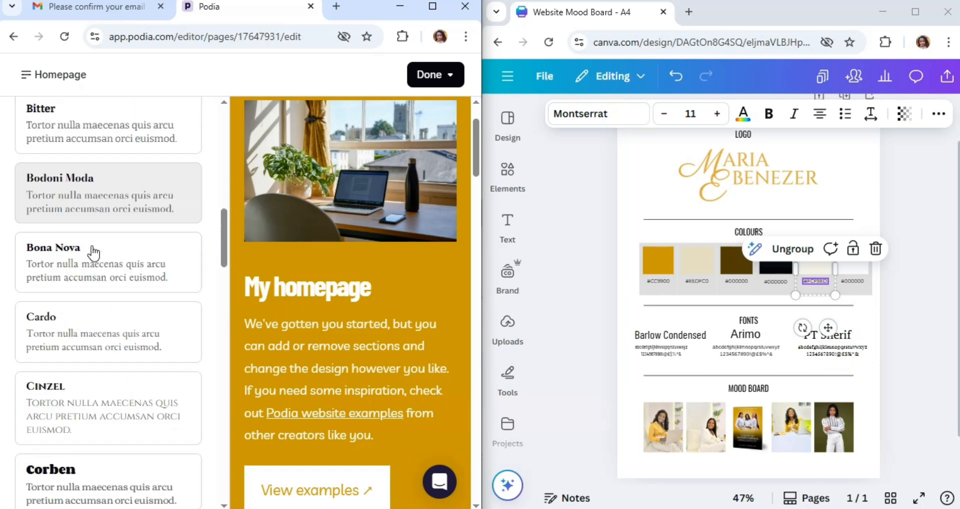
{"action": "scroll", "coordinate": [93, 252], "scroll_direction": "down", "scroll_amount": 15}
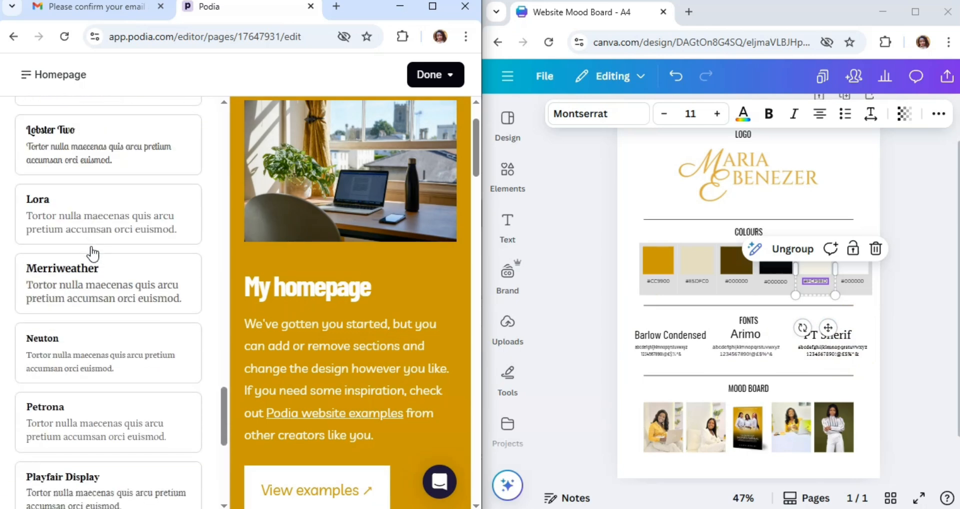
{"action": "scroll", "coordinate": [91, 247], "scroll_direction": "down", "scroll_amount": 4}
{"action": "left_click", "coordinate": [120, 193]}
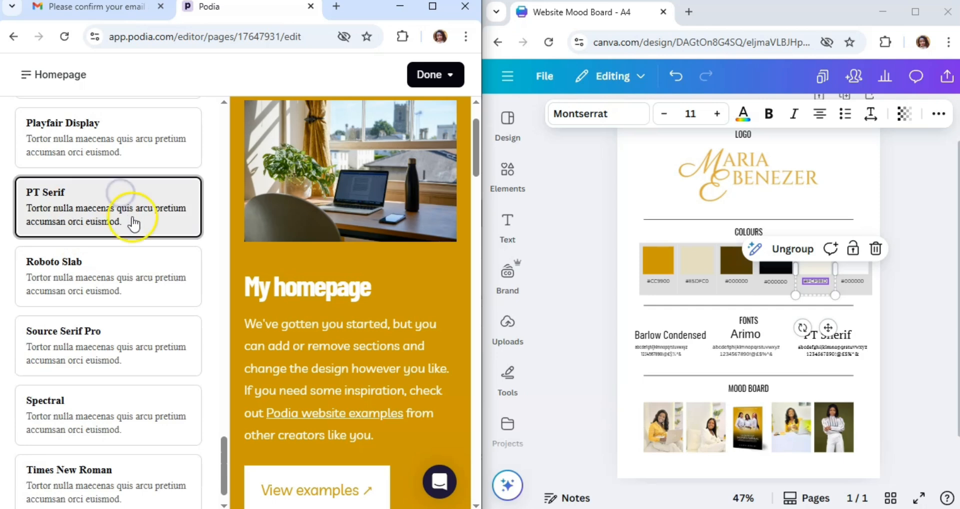
{"action": "scroll", "coordinate": [137, 219], "scroll_direction": "up", "scroll_amount": 11}
{"action": "scroll", "coordinate": [164, 190], "scroll_direction": "up", "scroll_amount": 12}
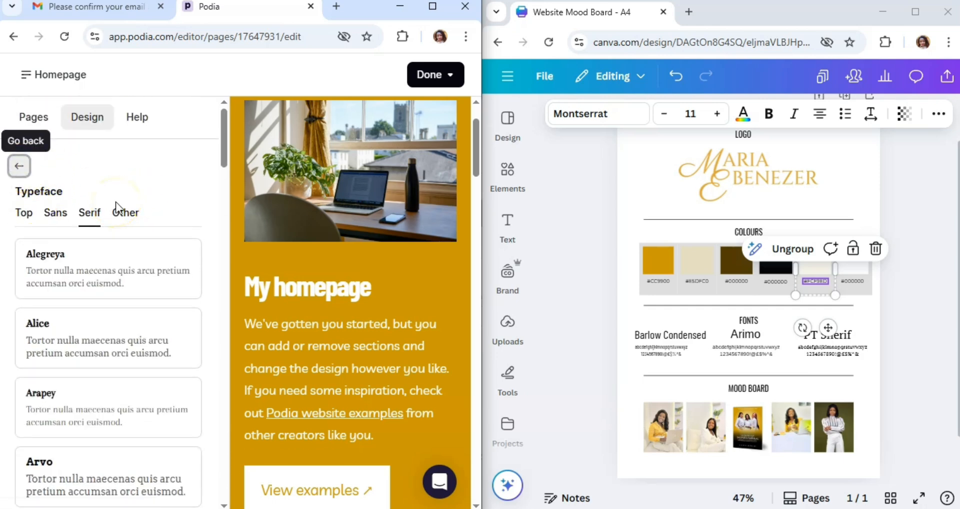
Choose a typeface for the heading Subtitles from the Sans fonts.
{"action": "scroll", "coordinate": [116, 270], "scroll_direction": "down", "scroll_amount": 6}
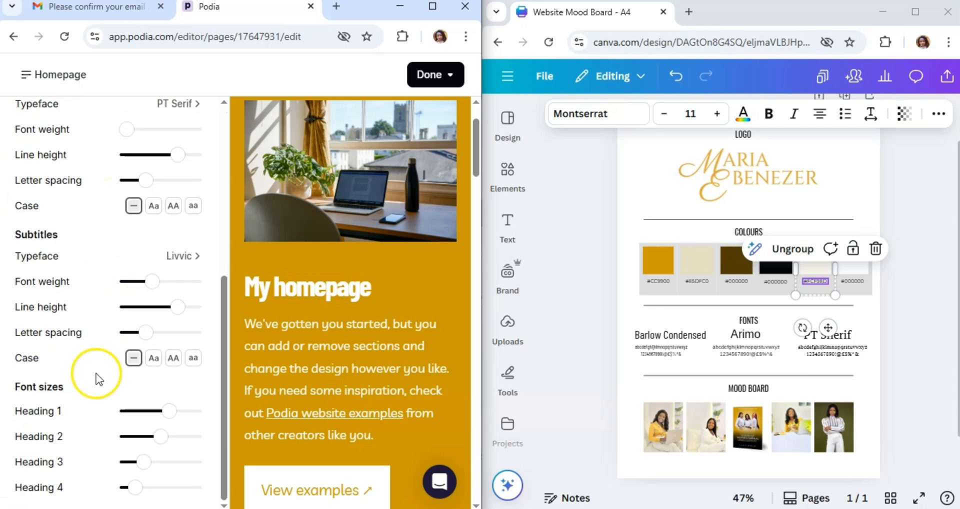
{"action": "left_click", "coordinate": [186, 254]}
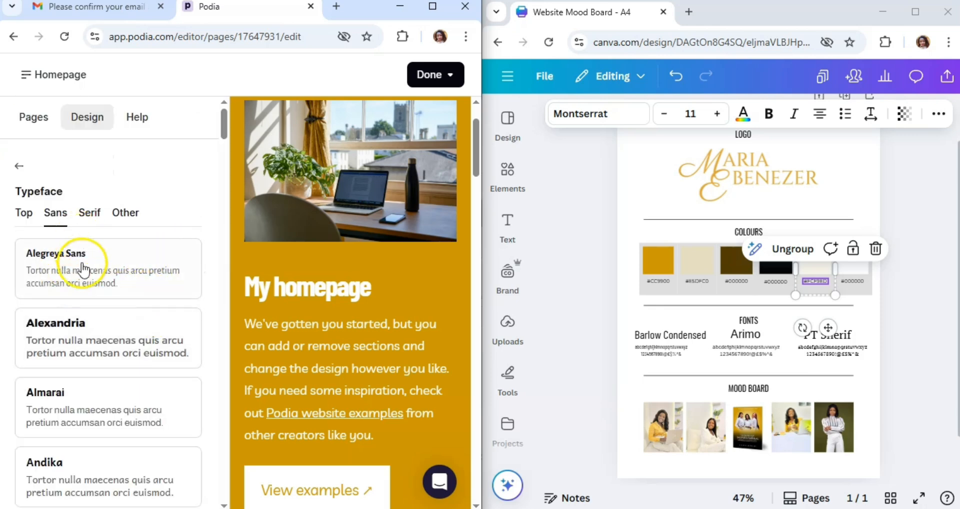
{"action": "scroll", "coordinate": [115, 343], "scroll_direction": "down", "scroll_amount": 8}
{"action": "scroll", "coordinate": [114, 340], "scroll_direction": "down", "scroll_amount": 4}
{"action": "scroll", "coordinate": [122, 334], "scroll_direction": "down", "scroll_amount": 3}
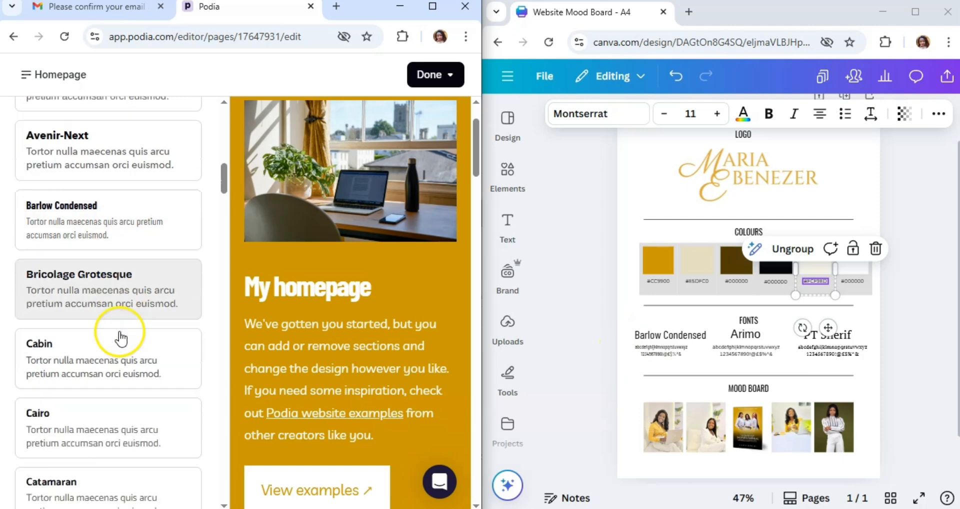
{"action": "scroll", "coordinate": [120, 339], "scroll_direction": "up", "scroll_amount": 4}
{"action": "left_click", "coordinate": [120, 338]}
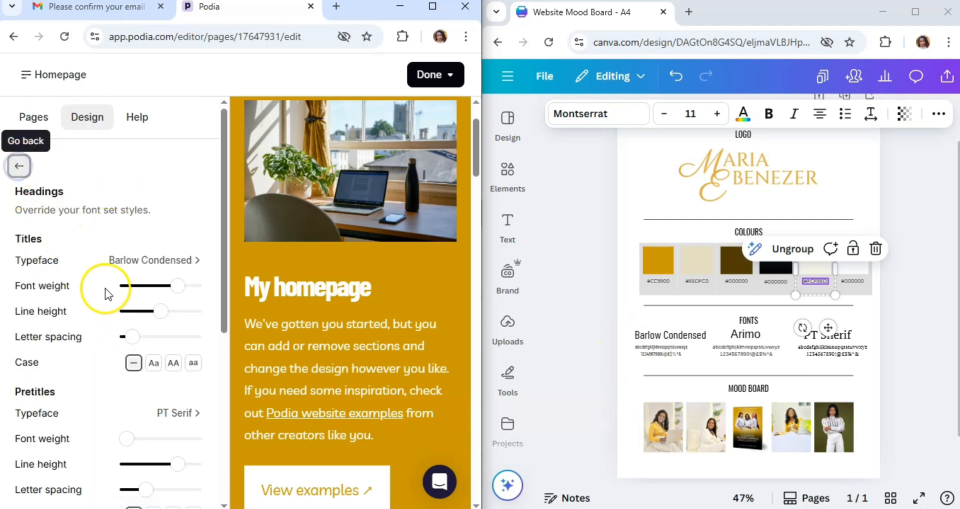
Set the Paragraphs typeface to Arimo from the Sans fonts and return to the Fonts settings.
{"action": "left_click", "coordinate": [67, 403]}
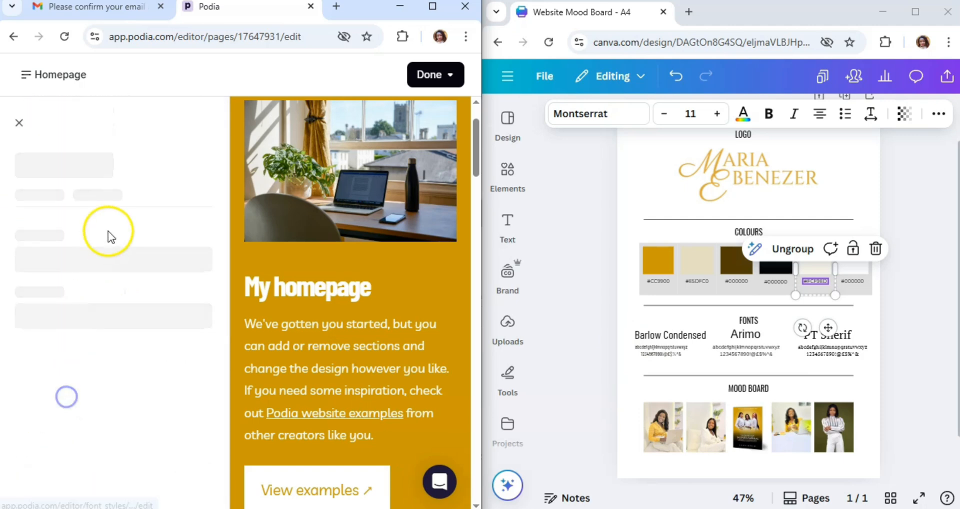
{"action": "left_click", "coordinate": [198, 261]}
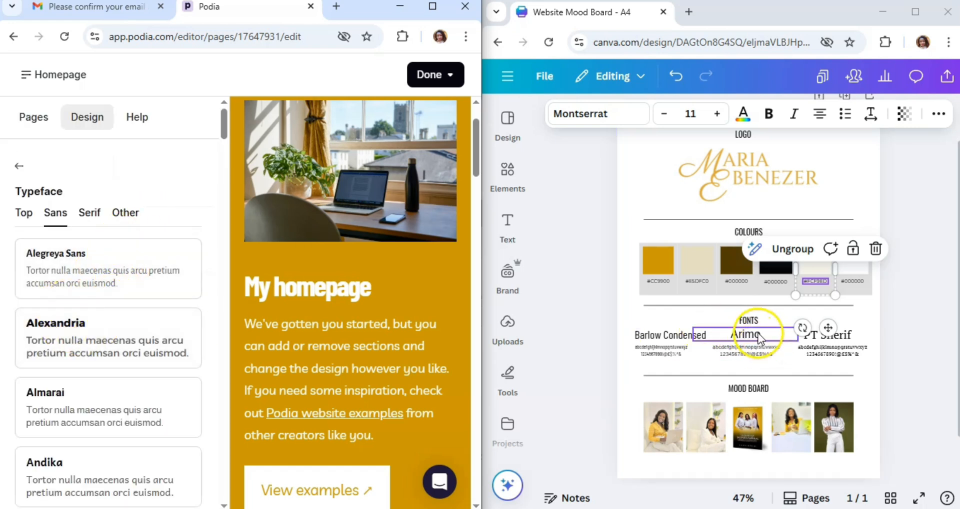
{"action": "scroll", "coordinate": [83, 300], "scroll_direction": "down", "scroll_amount": 3}
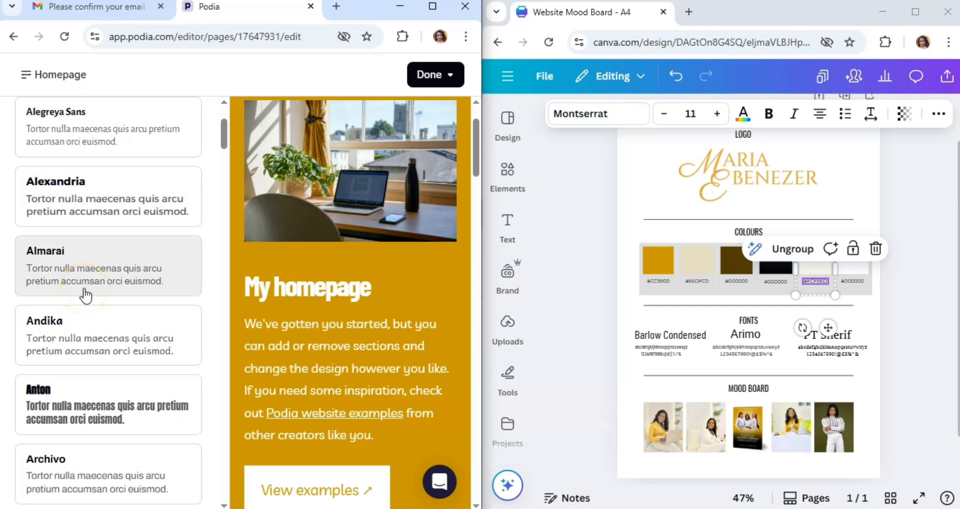
{"action": "scroll", "coordinate": [86, 295], "scroll_direction": "down", "scroll_amount": 9}
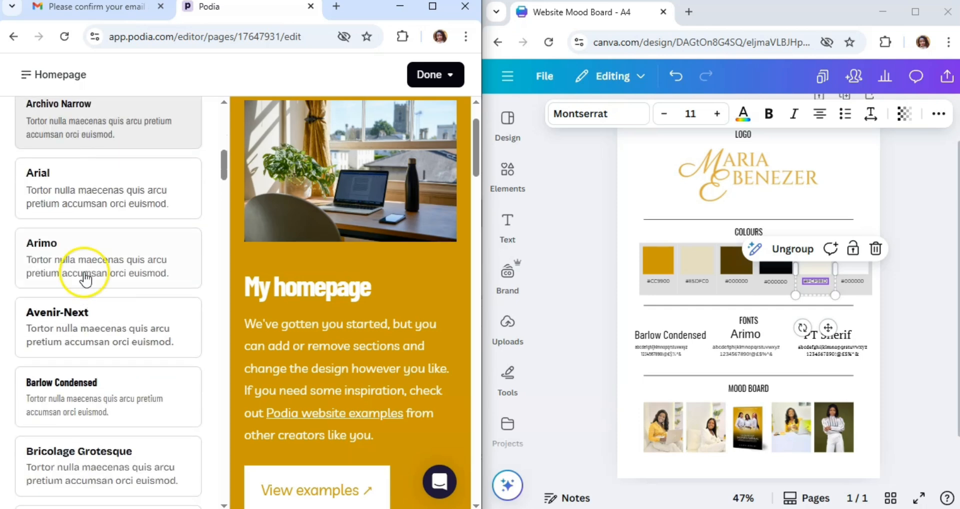
{"action": "left_click", "coordinate": [85, 279]}
{"action": "scroll", "coordinate": [99, 272], "scroll_direction": "up", "scroll_amount": 12}
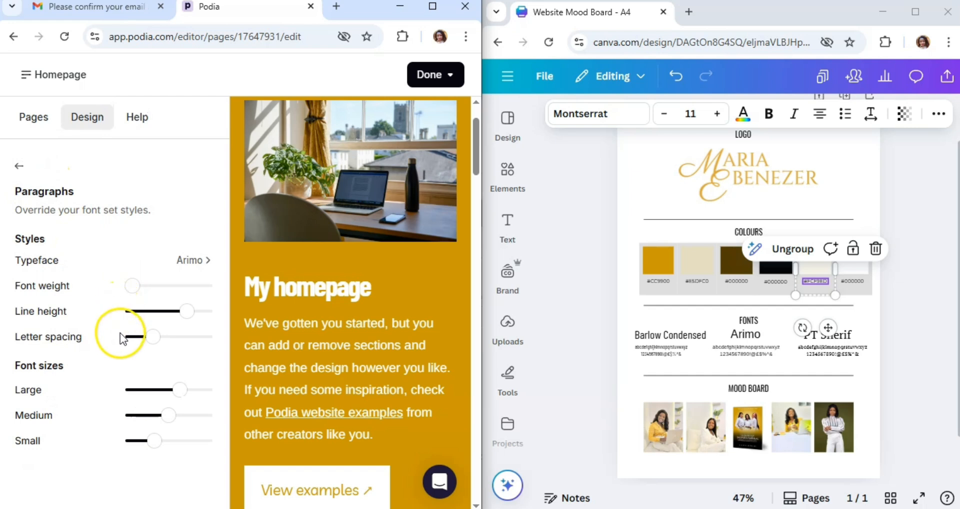
{"action": "left_click", "coordinate": [20, 168]}
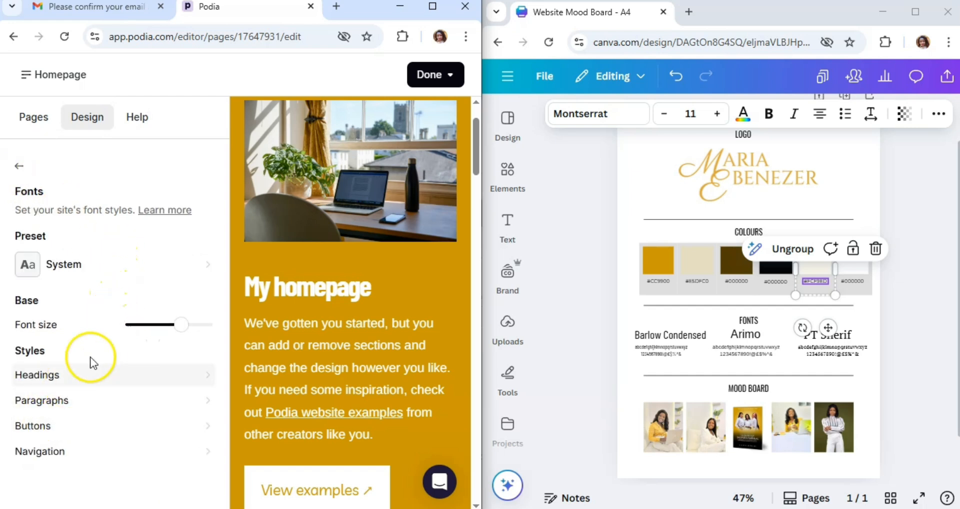
Set the Buttons typeface to Barlow Condensed from the Sans fonts and return to the Fonts settings.
{"action": "left_click", "coordinate": [95, 428]}
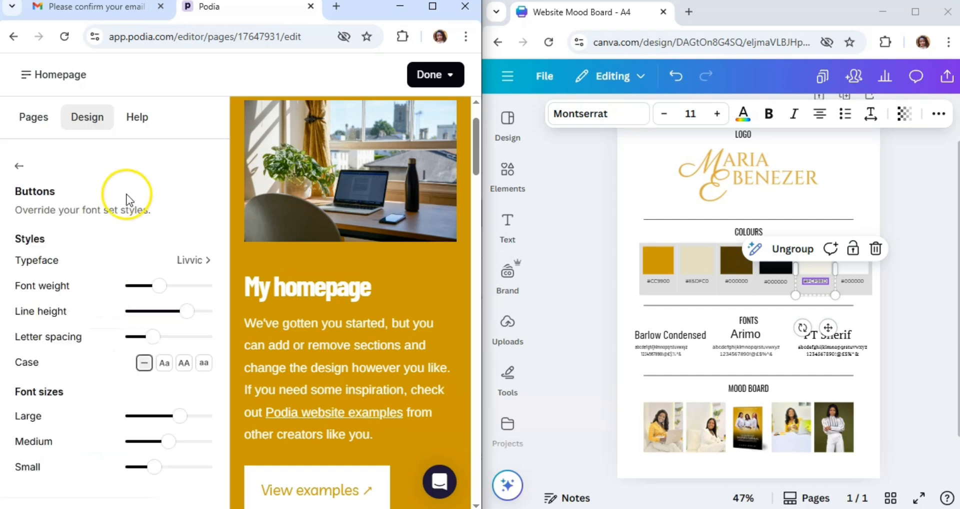
{"action": "left_click", "coordinate": [190, 260]}
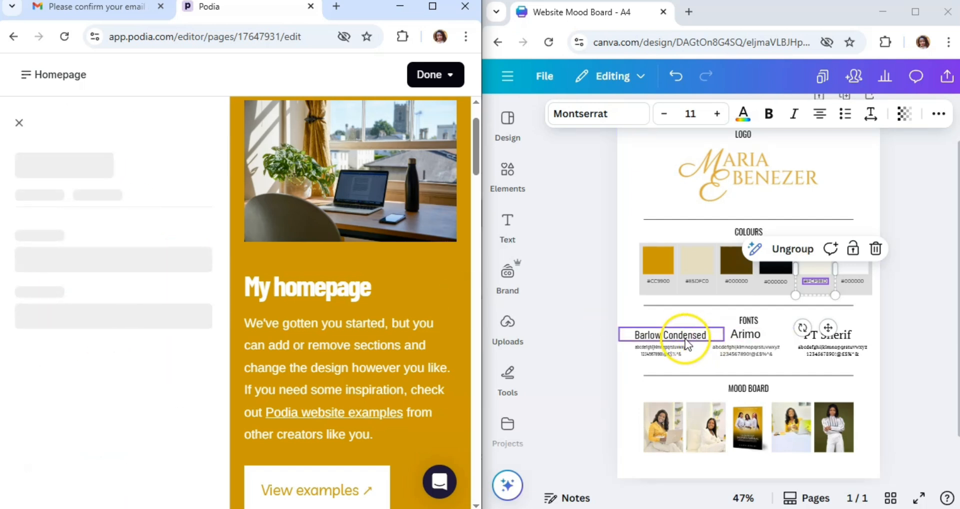
{"action": "scroll", "coordinate": [124, 264], "scroll_direction": "down", "scroll_amount": 1}
{"action": "scroll", "coordinate": [120, 270], "scroll_direction": "down", "scroll_amount": 8}
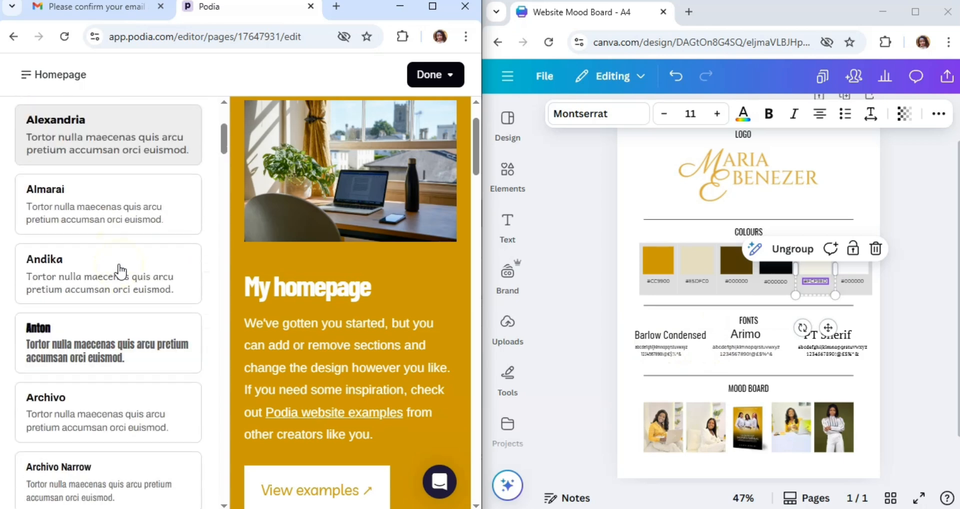
{"action": "scroll", "coordinate": [120, 271], "scroll_direction": "down", "scroll_amount": 2}
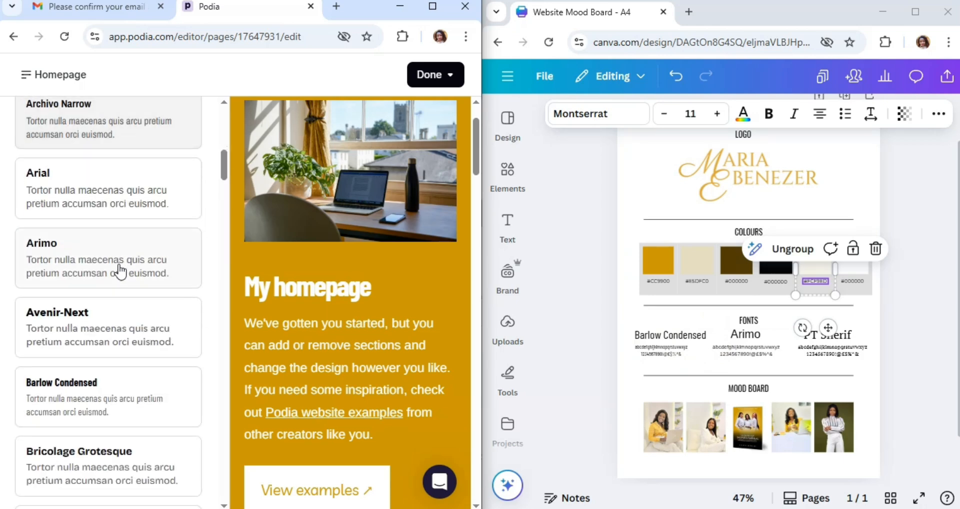
{"action": "scroll", "coordinate": [119, 273], "scroll_direction": "down", "scroll_amount": 2}
{"action": "left_click", "coordinate": [129, 322]}
{"action": "scroll", "coordinate": [123, 238], "scroll_direction": "up", "scroll_amount": 11}
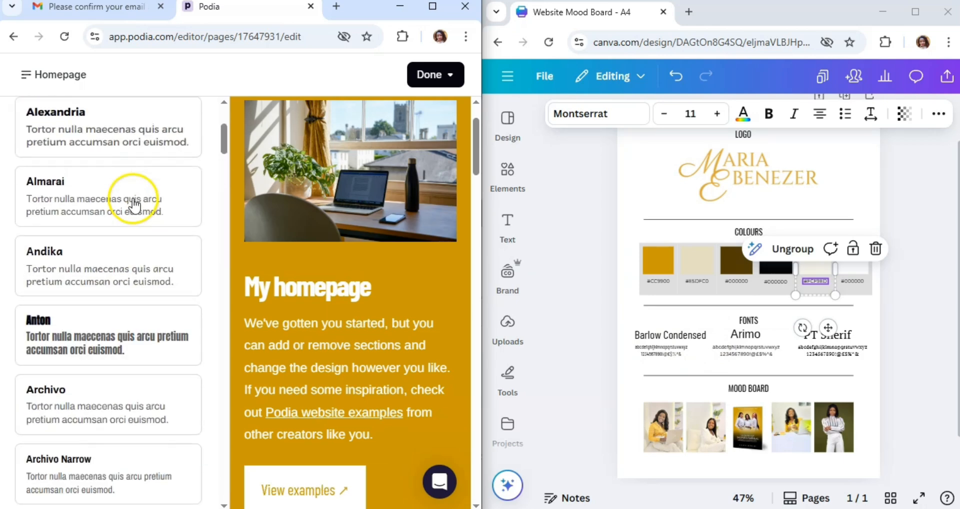
{"action": "left_click", "coordinate": [18, 167]}
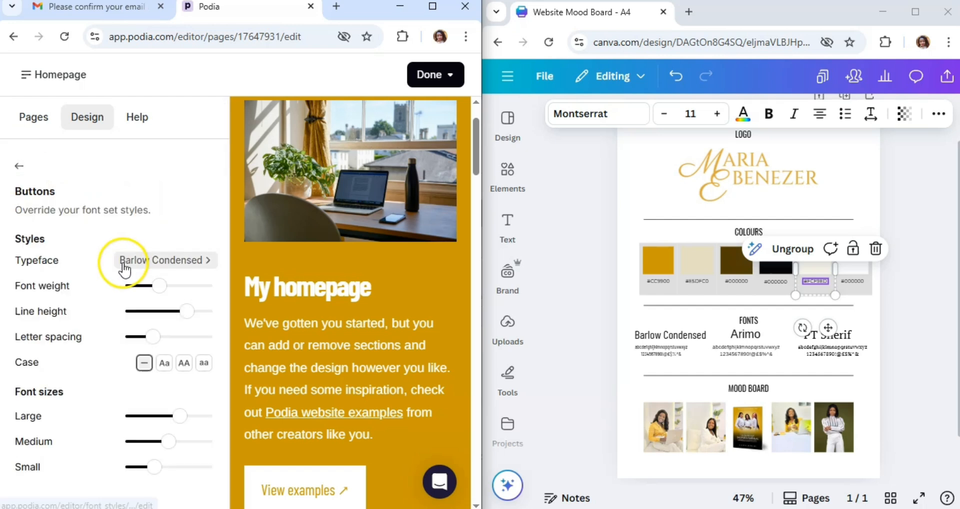
{"action": "left_click", "coordinate": [19, 166]}
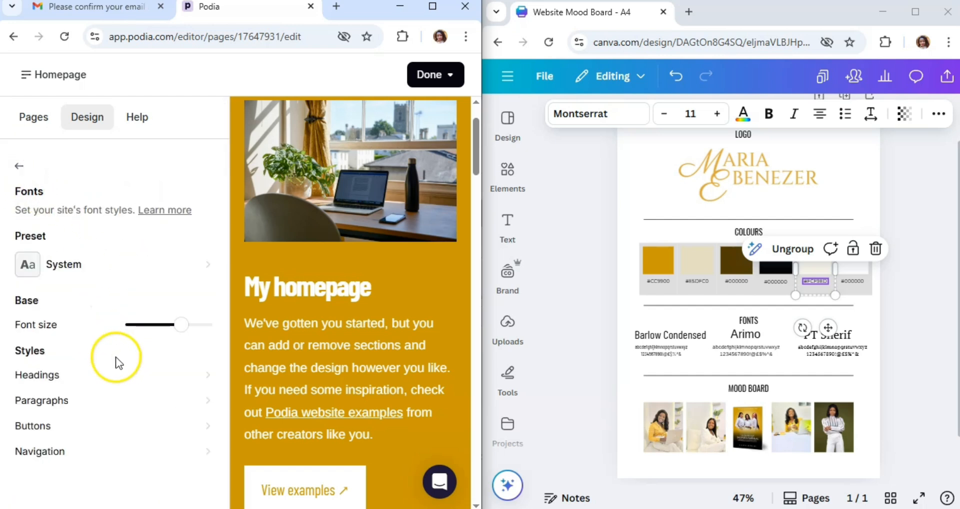
Set the Navigation typeface to Barlow Condensed from the Sans fonts and return to the Fonts settings.
{"action": "left_click", "coordinate": [125, 450]}
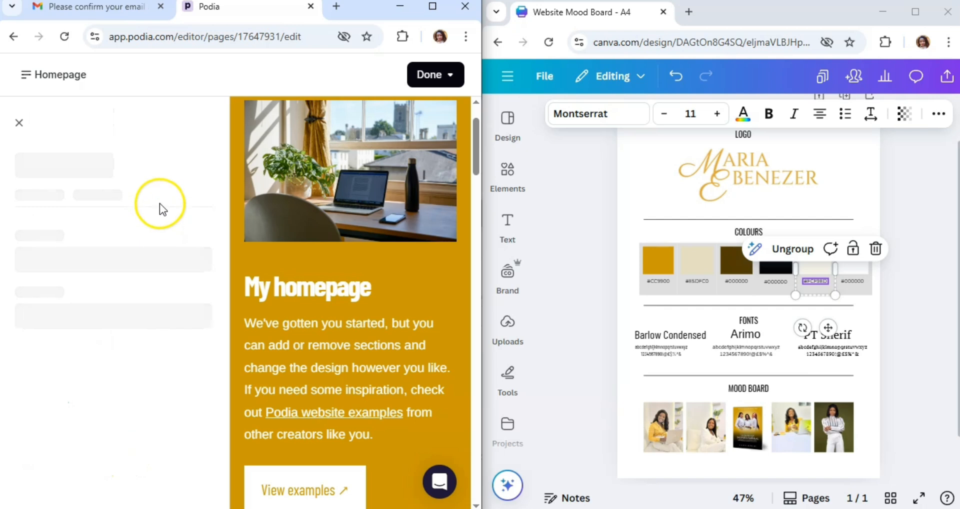
{"action": "left_click", "coordinate": [195, 259]}
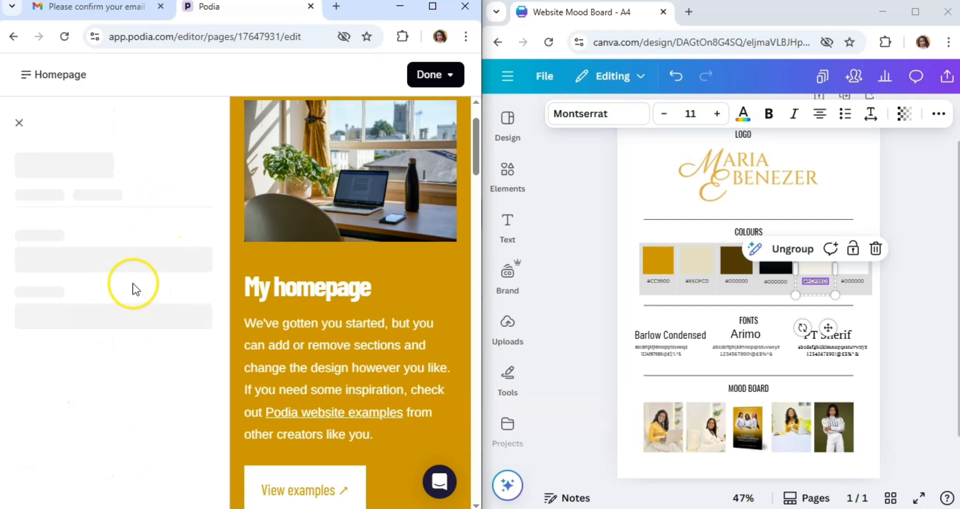
{"action": "left_click", "coordinate": [19, 167]}
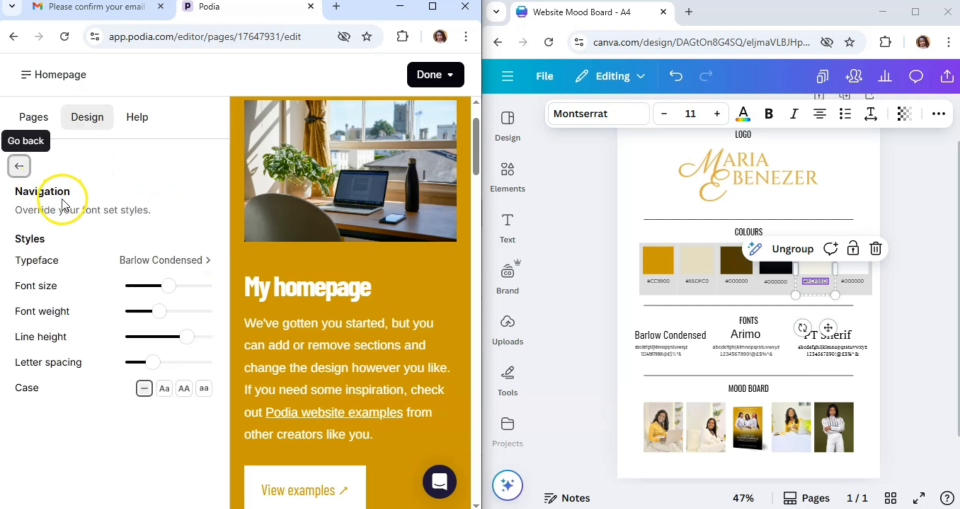
{"action": "scroll", "coordinate": [375, 305], "scroll_direction": "down", "scroll_amount": 10}
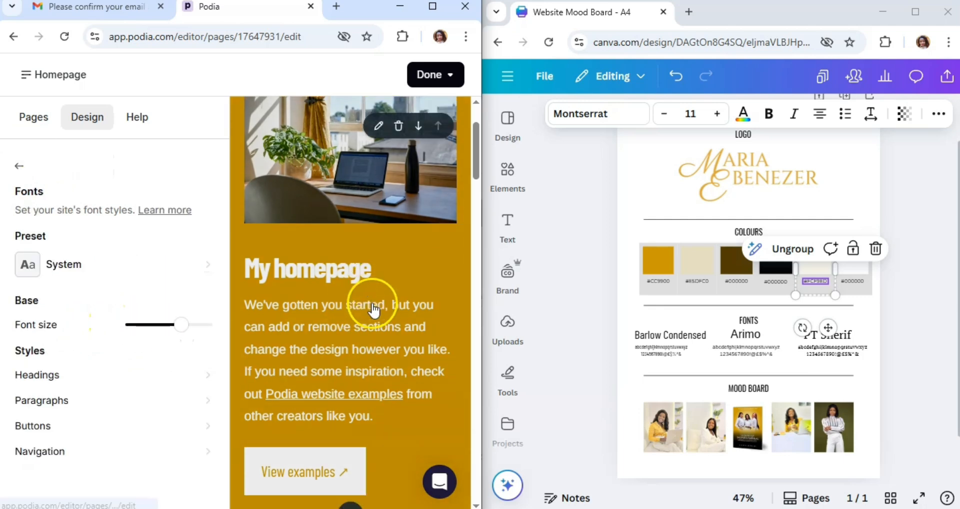
{"action": "scroll", "coordinate": [376, 310], "scroll_direction": "up", "scroll_amount": 10}
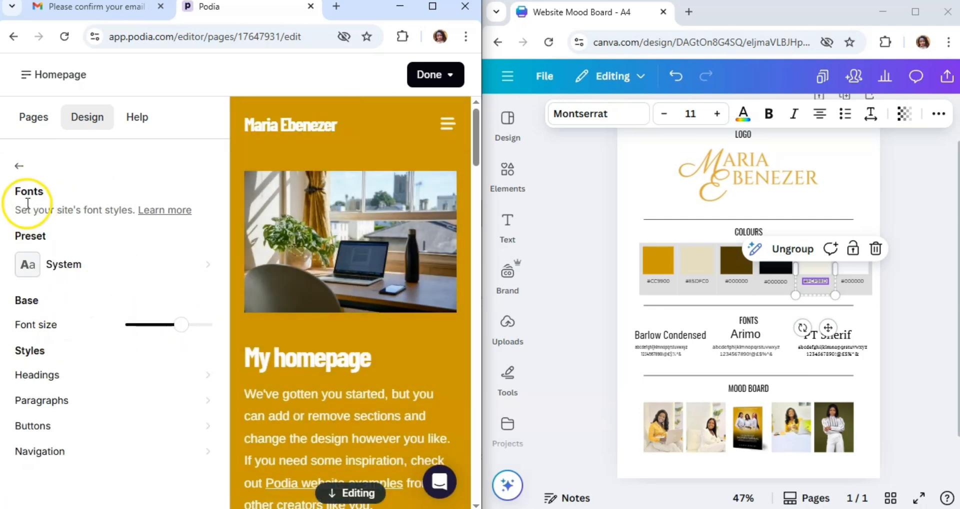
Give the site's buttons fully rounded corners in the Interactives settings and return to the Design overview.
{"action": "left_click", "coordinate": [19, 166]}
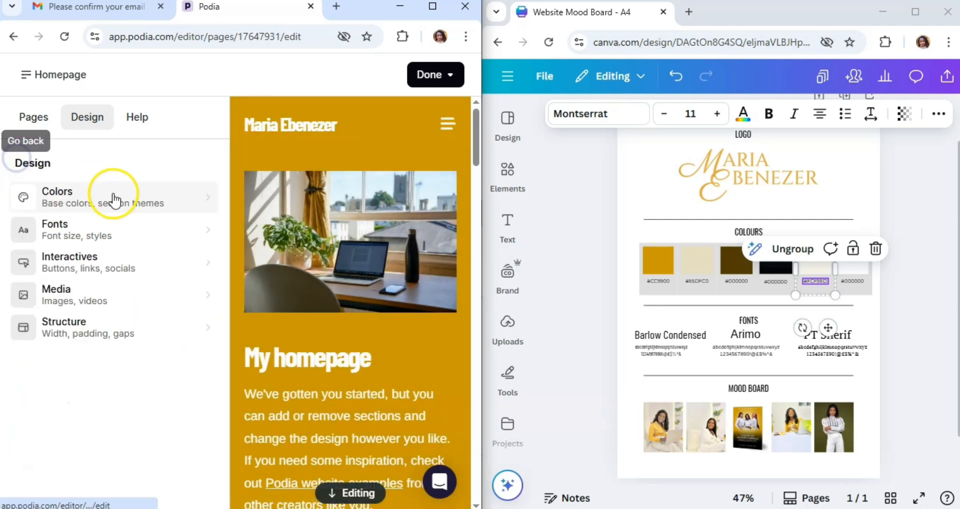
{"action": "left_click", "coordinate": [111, 264]}
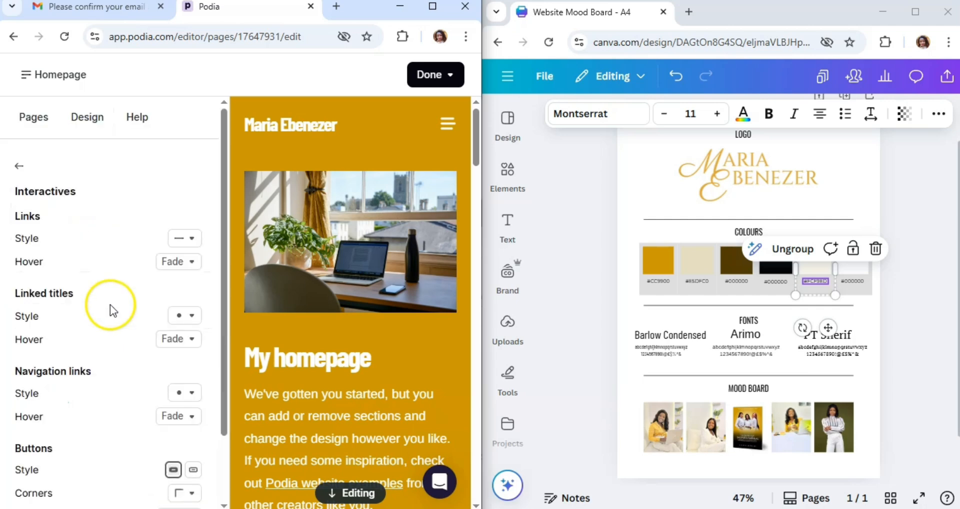
{"action": "scroll", "coordinate": [110, 304], "scroll_direction": "down", "scroll_amount": 3}
{"action": "scroll", "coordinate": [370, 288], "scroll_direction": "down", "scroll_amount": 5}
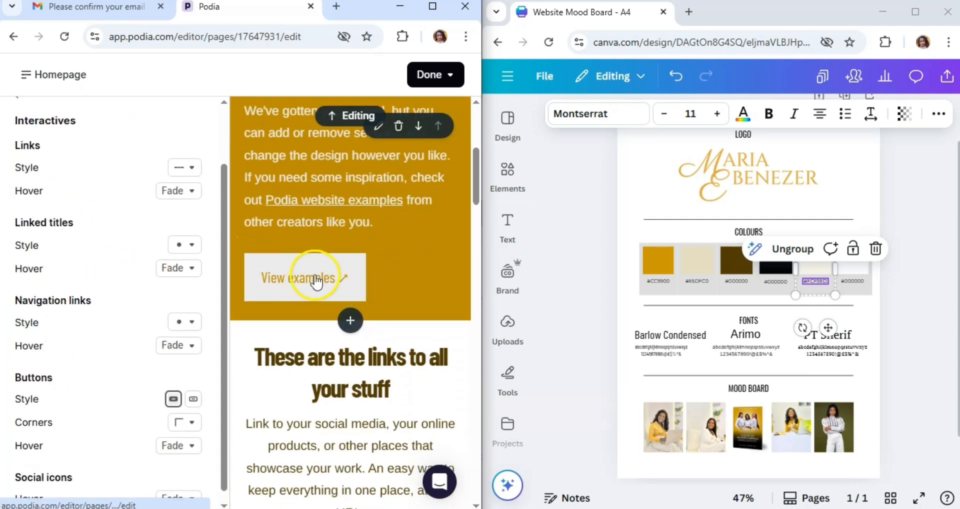
{"action": "scroll", "coordinate": [141, 292], "scroll_direction": "down", "scroll_amount": 1}
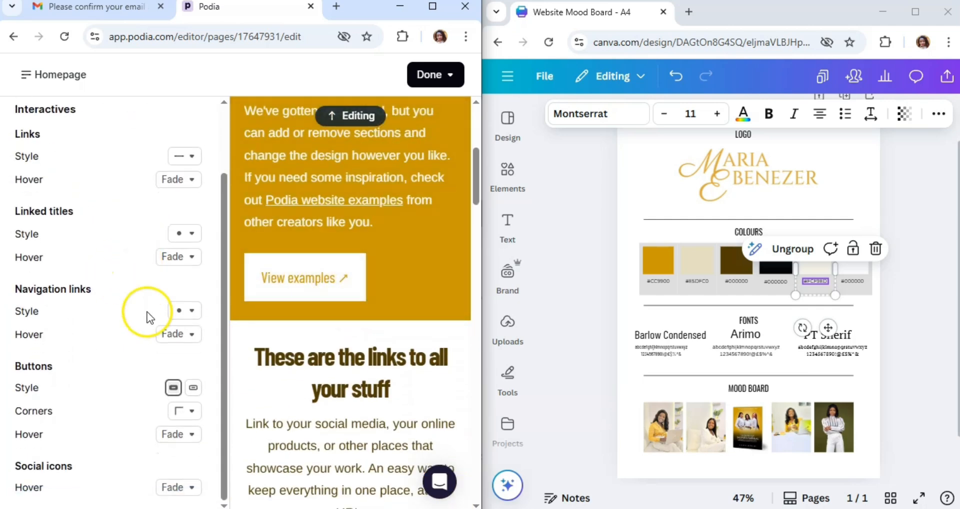
{"action": "left_click", "coordinate": [193, 413]}
{"action": "left_click", "coordinate": [187, 388]}
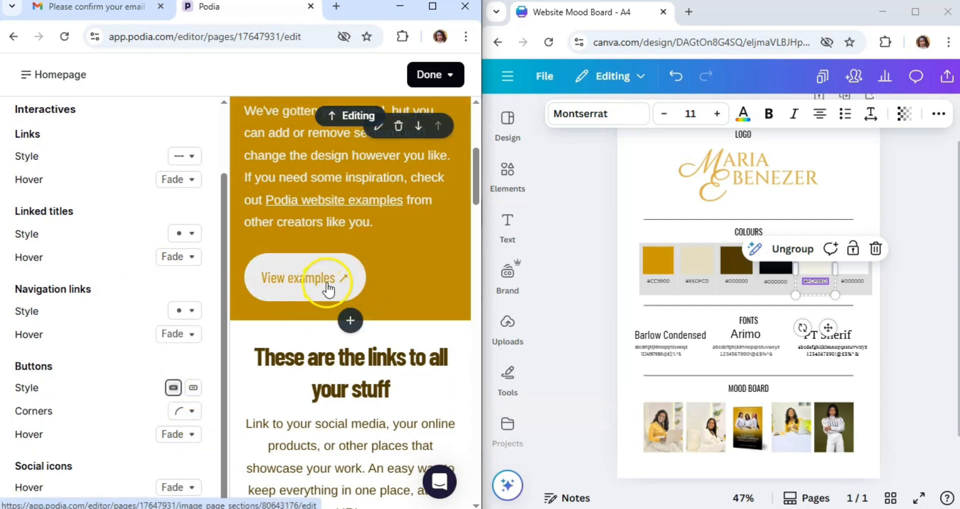
{"action": "scroll", "coordinate": [86, 192], "scroll_direction": "up", "scroll_amount": 2}
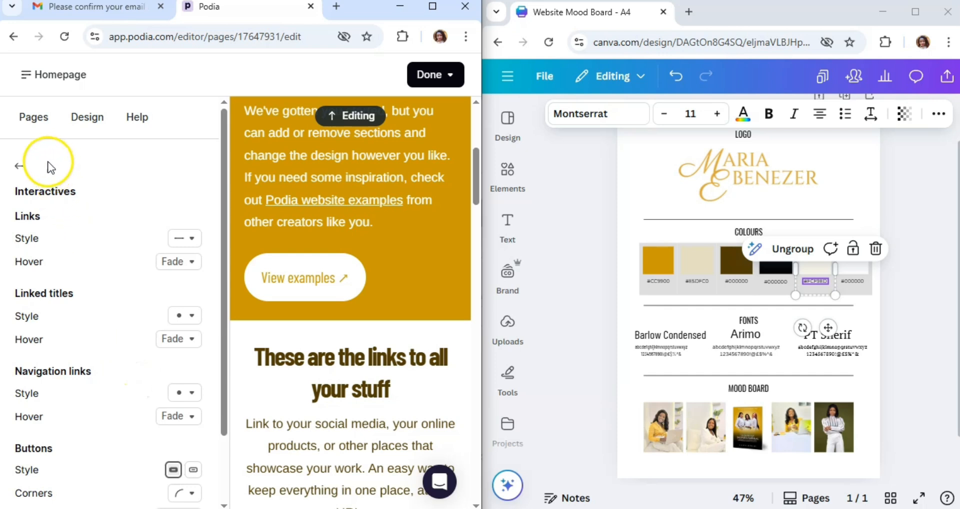
{"action": "left_click", "coordinate": [20, 166]}
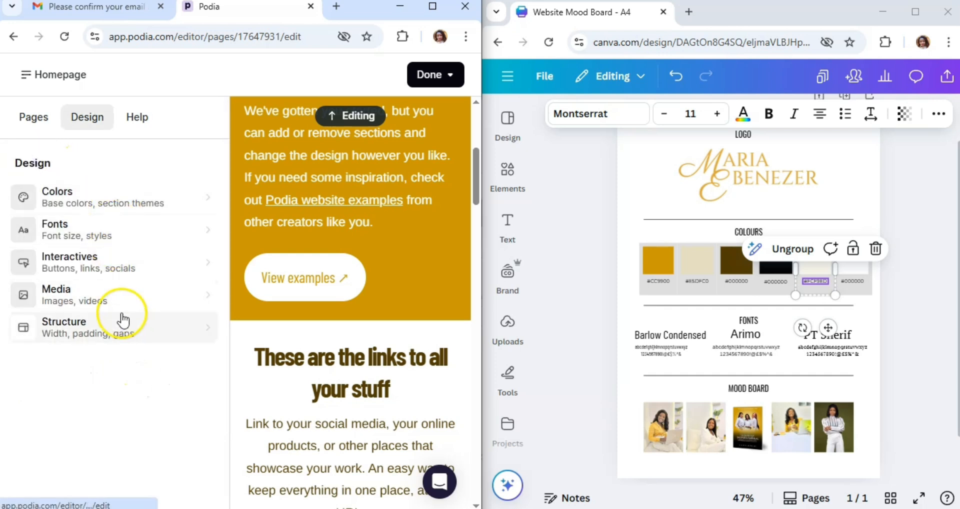
Set the corners of both images and videos to Large in the Media settings and return to the Design overview.
{"action": "left_click", "coordinate": [103, 295]}
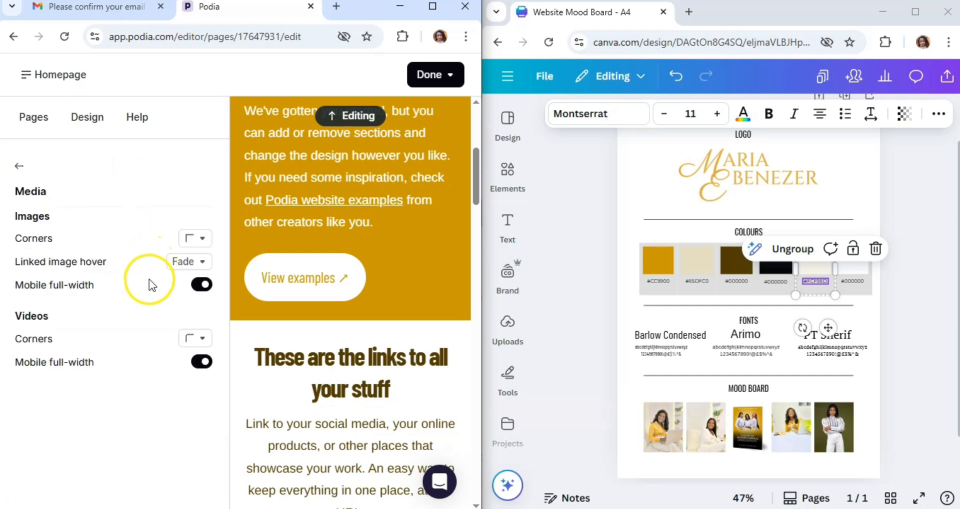
{"action": "scroll", "coordinate": [380, 267], "scroll_direction": "up", "scroll_amount": 5}
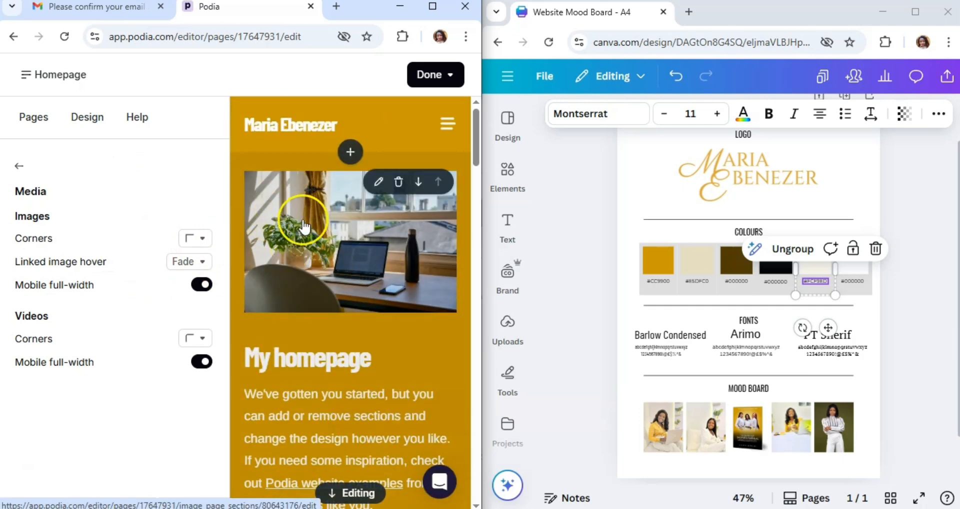
{"action": "left_click", "coordinate": [199, 239]}
{"action": "left_click", "coordinate": [194, 336]}
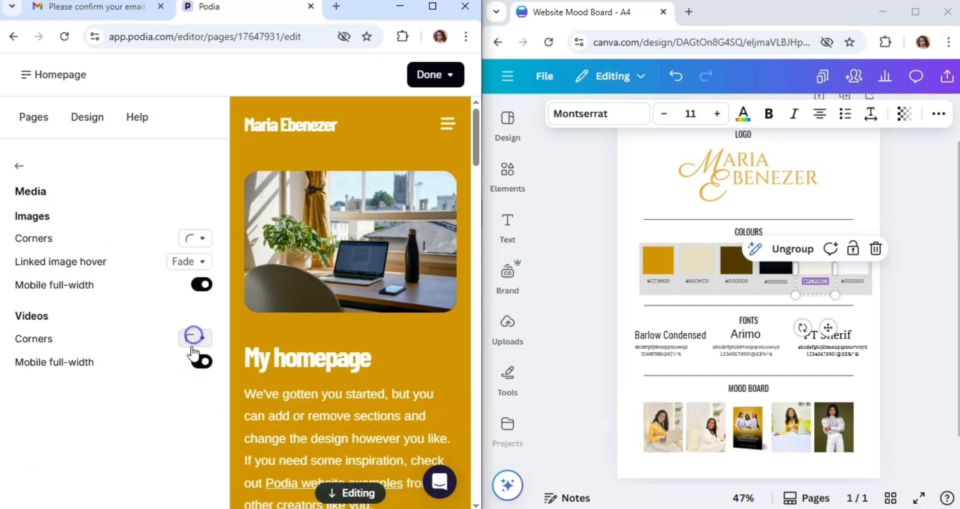
{"action": "left_click", "coordinate": [197, 339]}
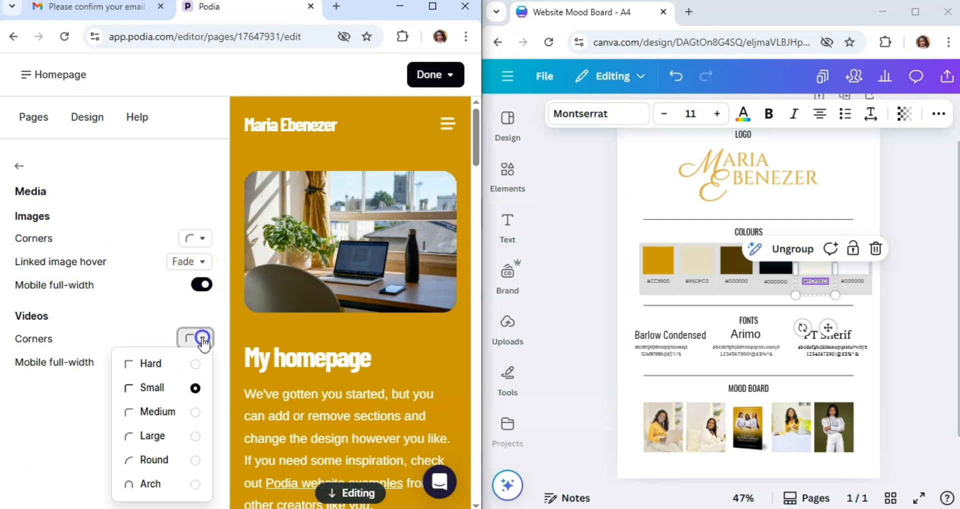
{"action": "left_click", "coordinate": [194, 435]}
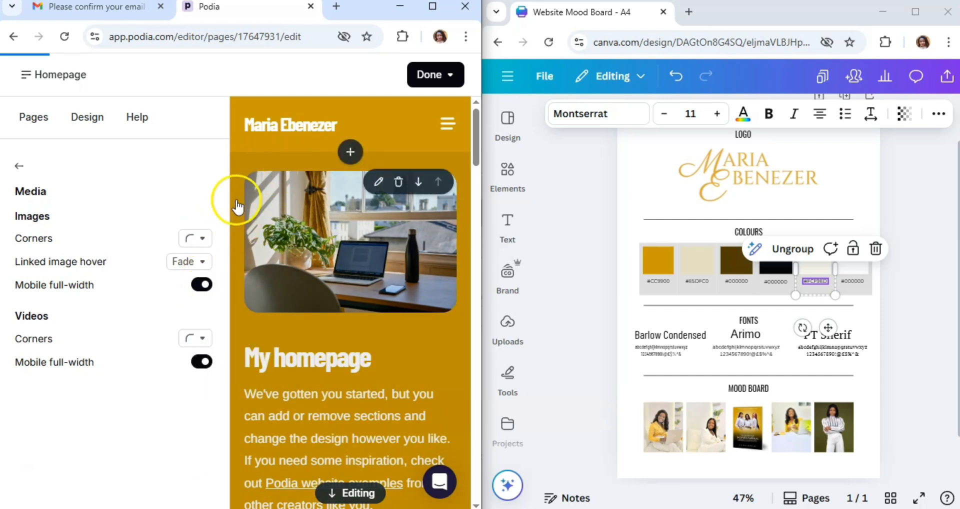
{"action": "left_click", "coordinate": [19, 167]}
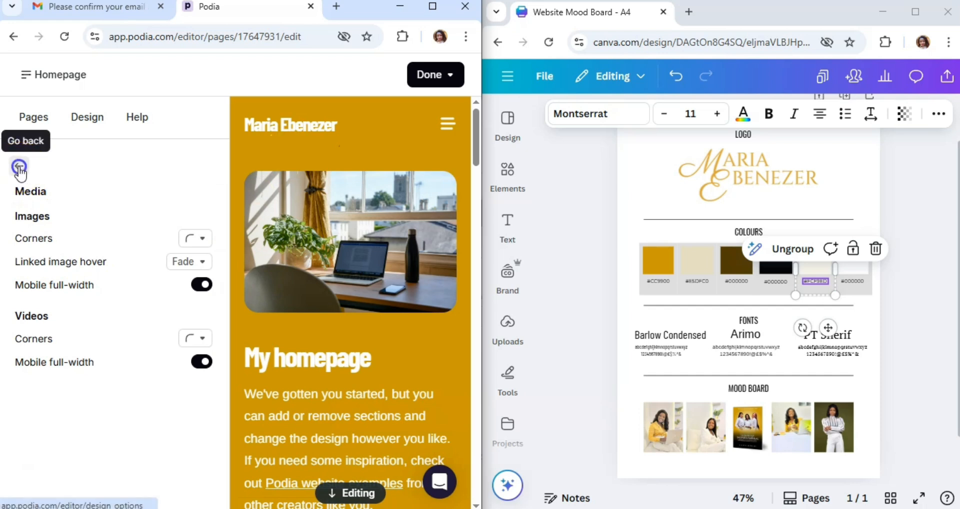
Slightly increase the sections' top padding and set their bottom padding to 3 in the Structure settings.
{"action": "left_click", "coordinate": [111, 340]}
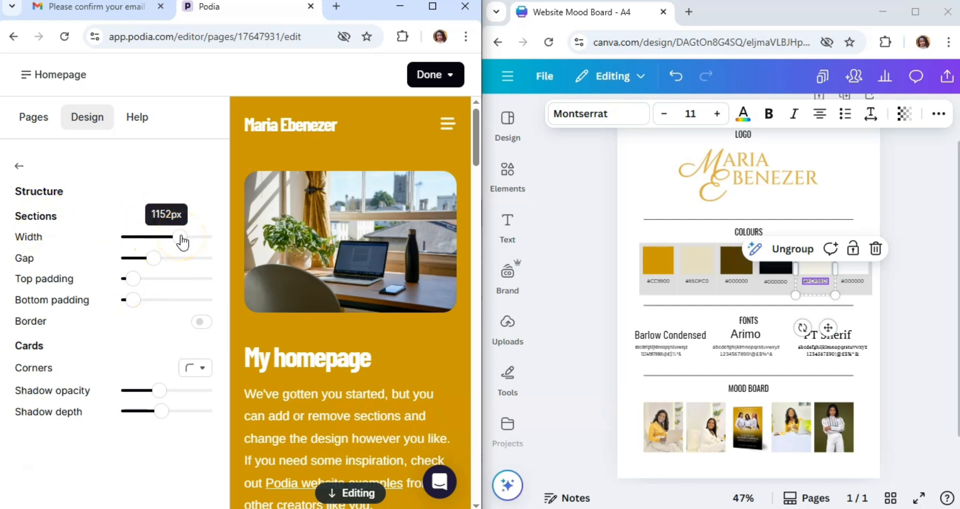
{"action": "left_click", "coordinate": [160, 253]}
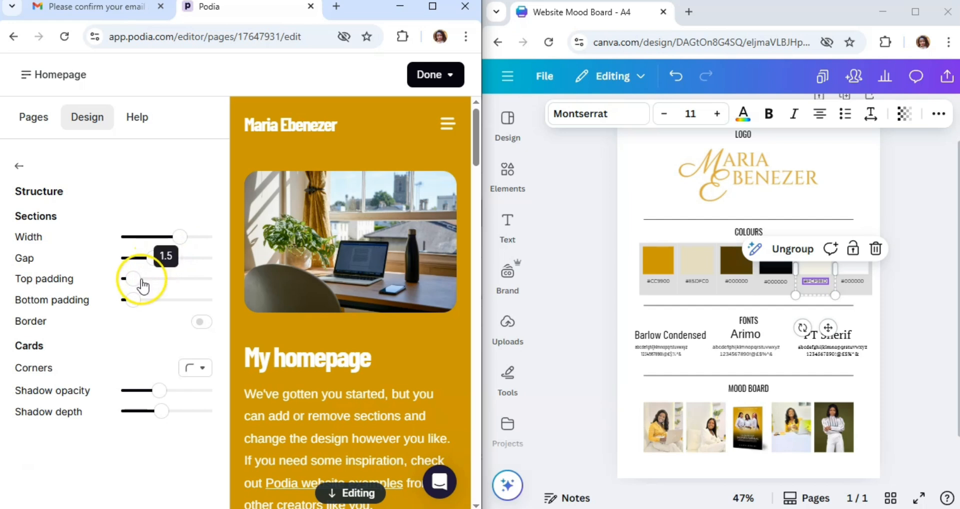
{"action": "left_click_drag", "start_coordinate": [134, 280], "coordinate": [140, 282]}
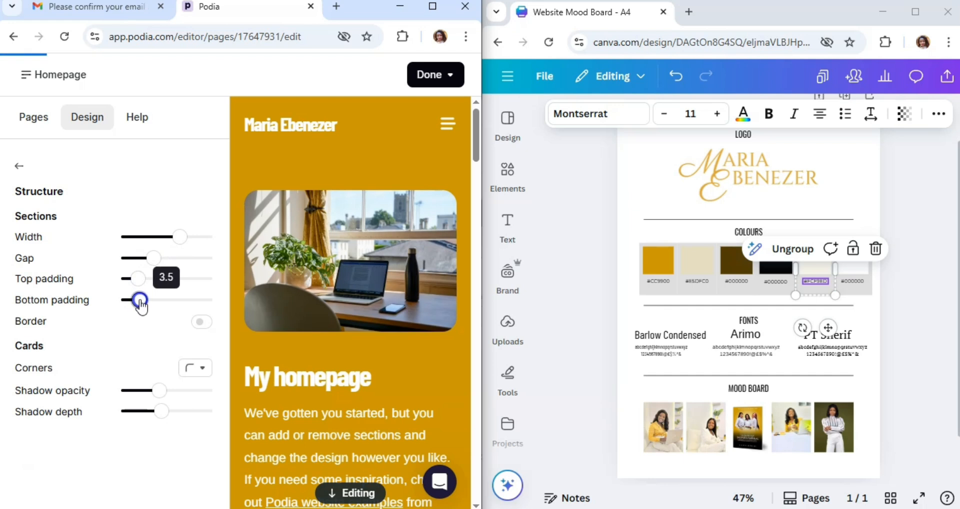
{"action": "left_click_drag", "start_coordinate": [142, 306], "coordinate": [138, 301]}
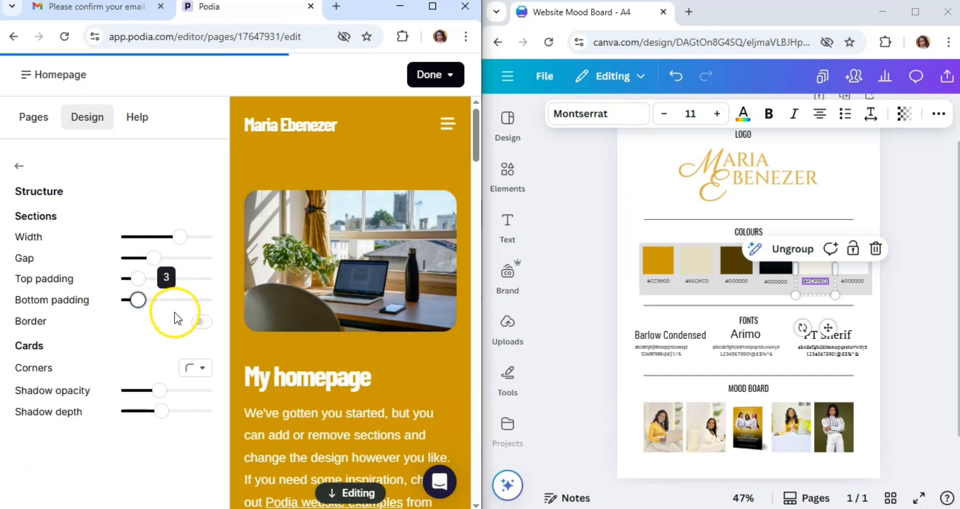
Set the cards' corners to Large and their shadow opacity to 0.08.
{"action": "left_click", "coordinate": [203, 370]}
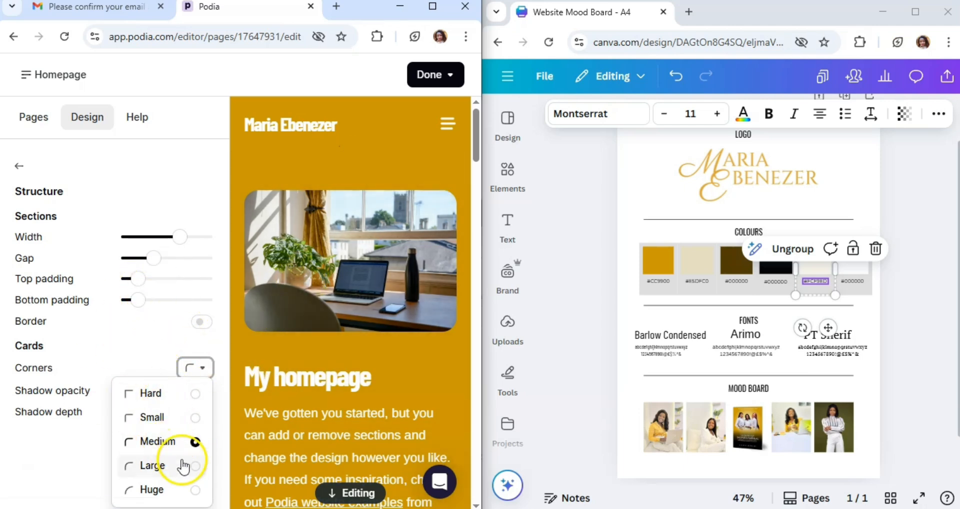
{"action": "scroll", "coordinate": [349, 267], "scroll_direction": "down", "scroll_amount": 10}
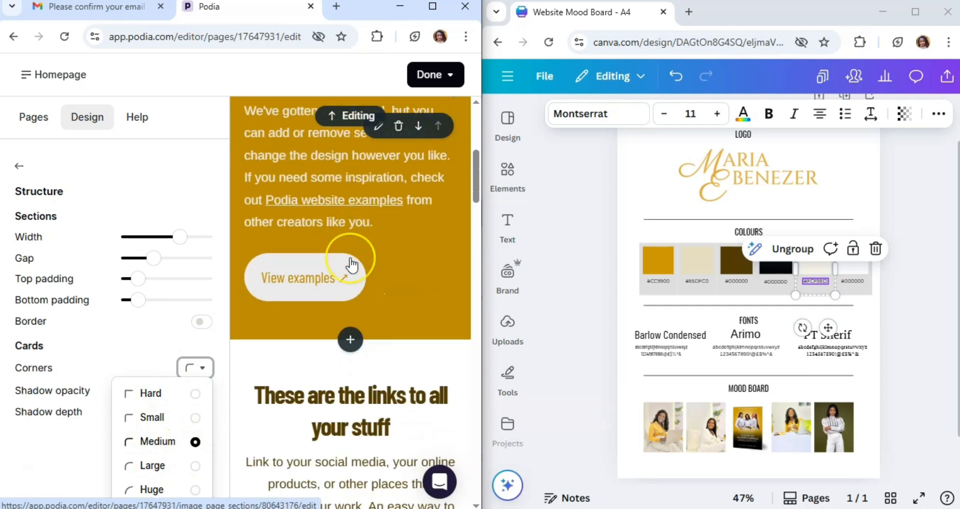
{"action": "scroll", "coordinate": [352, 266], "scroll_direction": "down", "scroll_amount": 15}
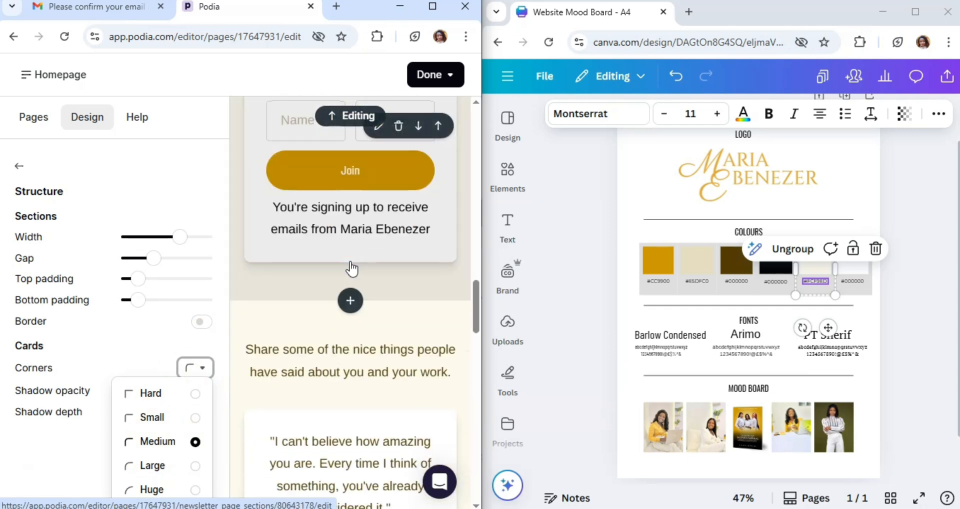
{"action": "scroll", "coordinate": [352, 269], "scroll_direction": "up", "scroll_amount": 4}
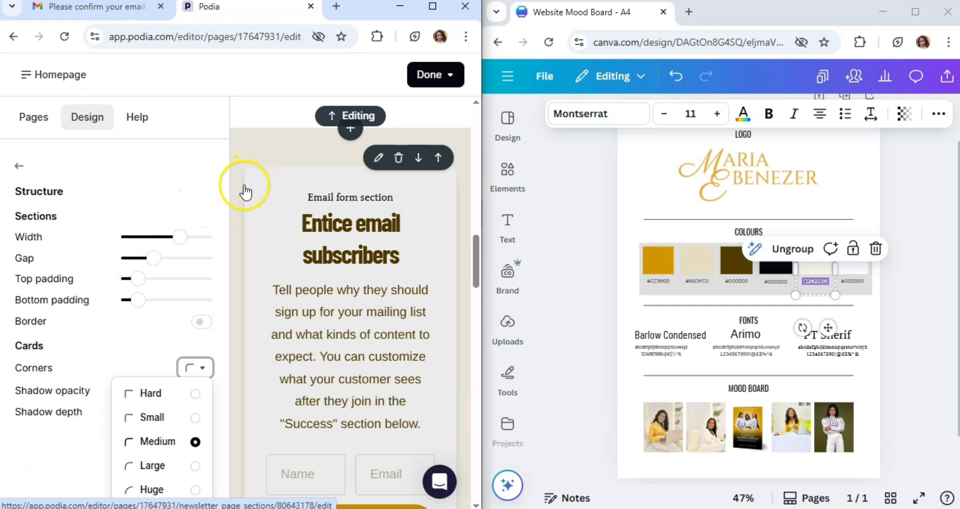
{"action": "left_click", "coordinate": [197, 468]}
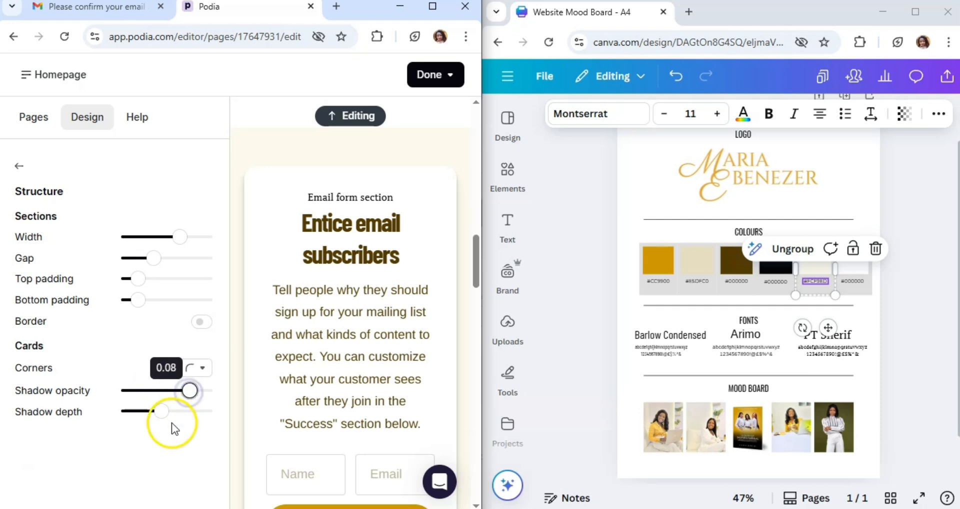
Set the cards' shadow depth to 8, check the cards in the homepage preview, and return to the Design overview.
{"action": "left_click_drag", "start_coordinate": [162, 413], "coordinate": [172, 413]}
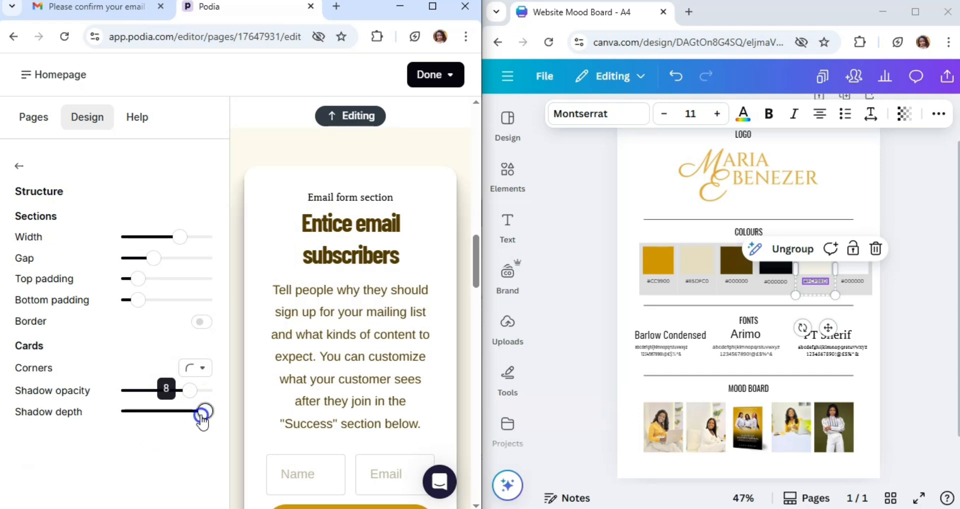
{"action": "scroll", "coordinate": [445, 235], "scroll_direction": "down", "scroll_amount": 3}
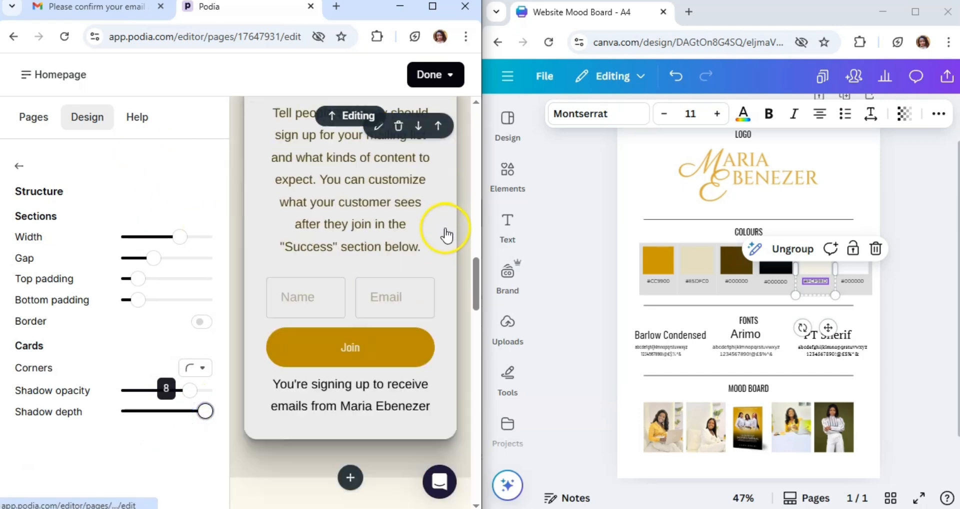
{"action": "scroll", "coordinate": [445, 235], "scroll_direction": "down", "scroll_amount": 3}
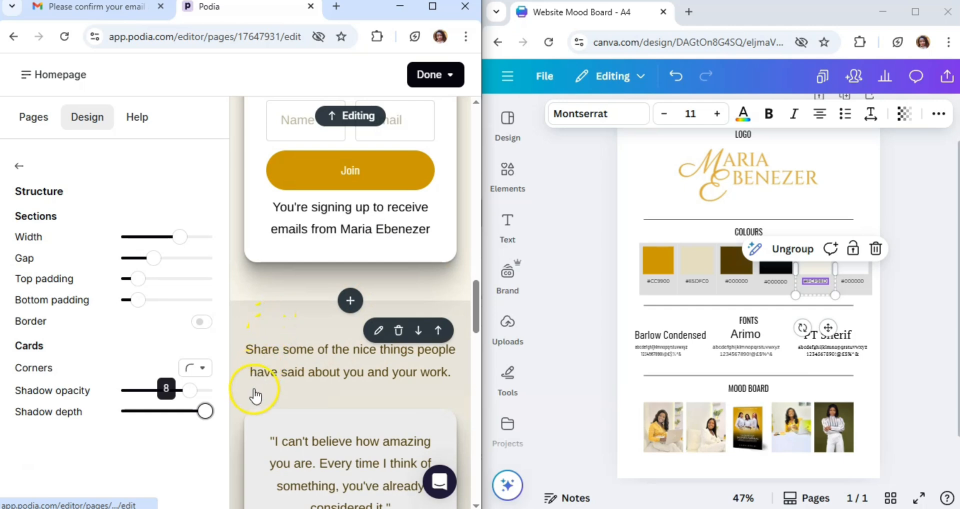
{"action": "scroll", "coordinate": [275, 270], "scroll_direction": "up", "scroll_amount": 6}
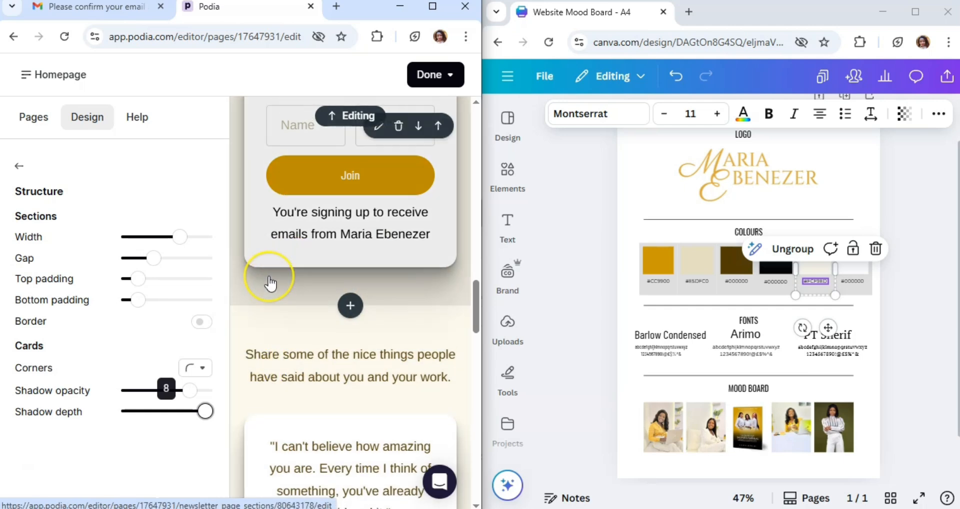
{"action": "scroll", "coordinate": [271, 283], "scroll_direction": "up", "scroll_amount": 2}
{"action": "scroll", "coordinate": [266, 295], "scroll_direction": "down", "scroll_amount": 1}
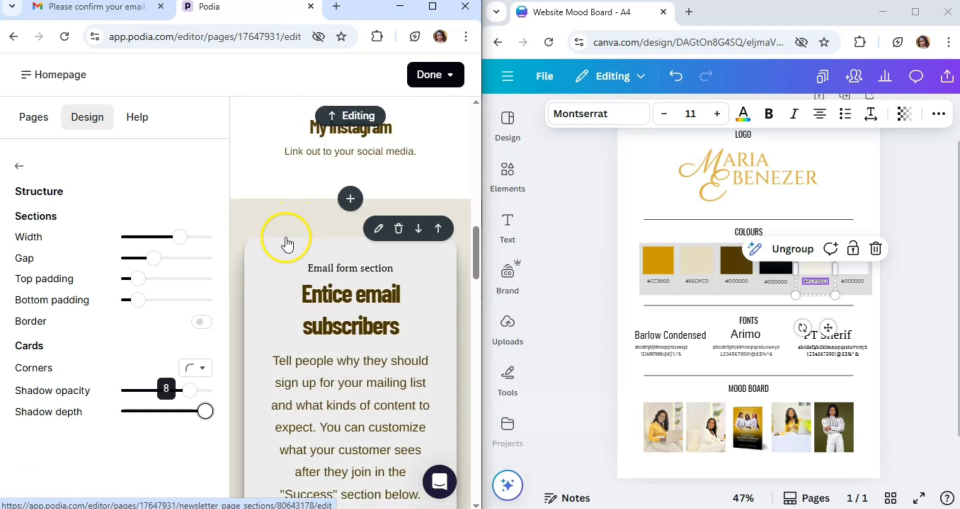
{"action": "scroll", "coordinate": [287, 244], "scroll_direction": "down", "scroll_amount": 1}
{"action": "left_click", "coordinate": [19, 165]}
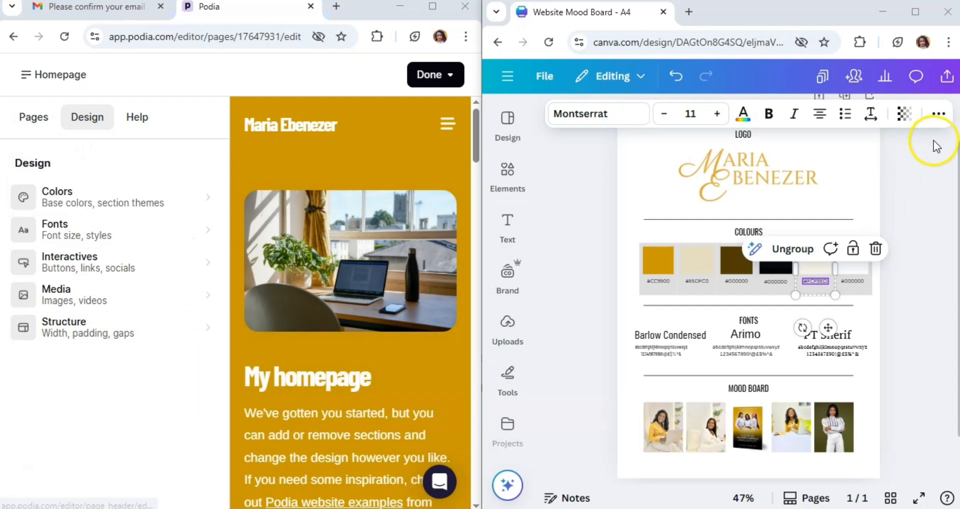
Close the Canva mood board window and maximize the Podia editor window.
{"action": "left_click", "coordinate": [948, 15]}
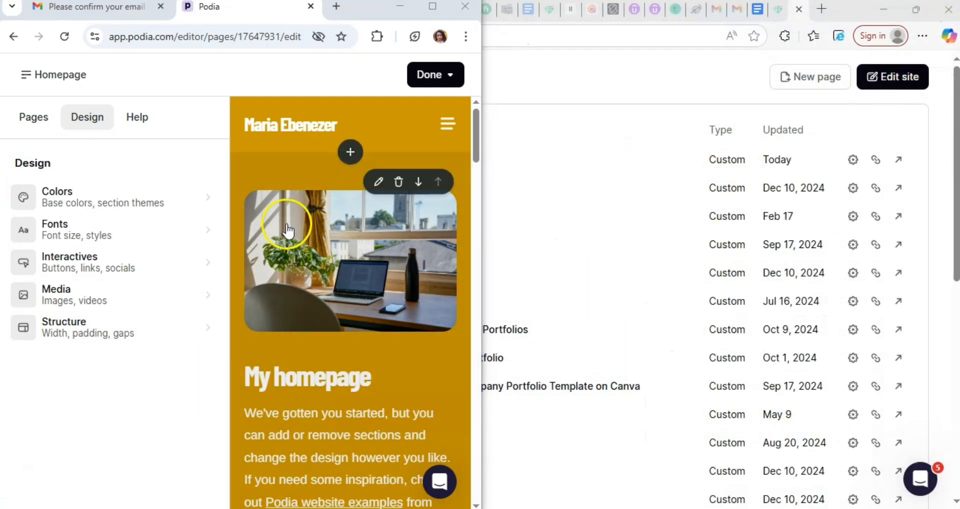
{"action": "double_click", "coordinate": [433, 8]}
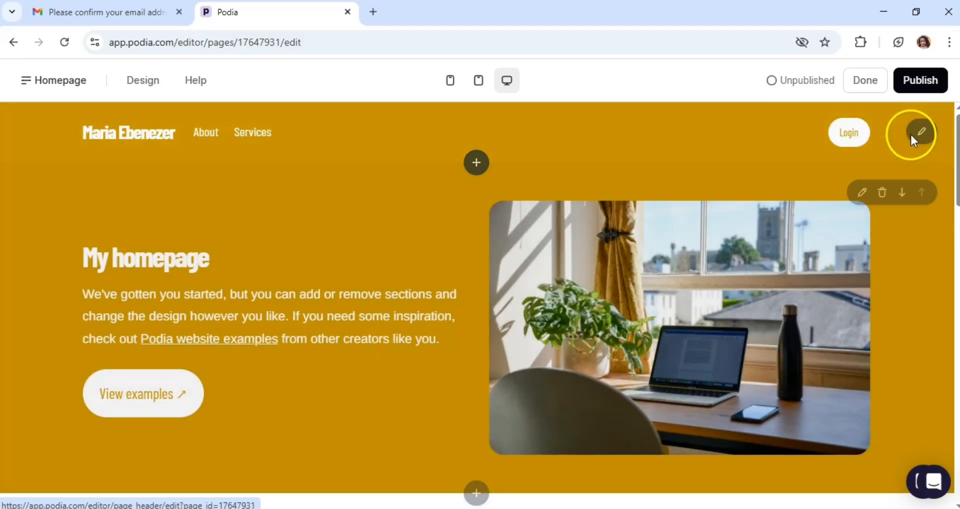
Change the Services page's title to Products in its page settings.
{"action": "mouse_move", "coordinate": [911, 131]}
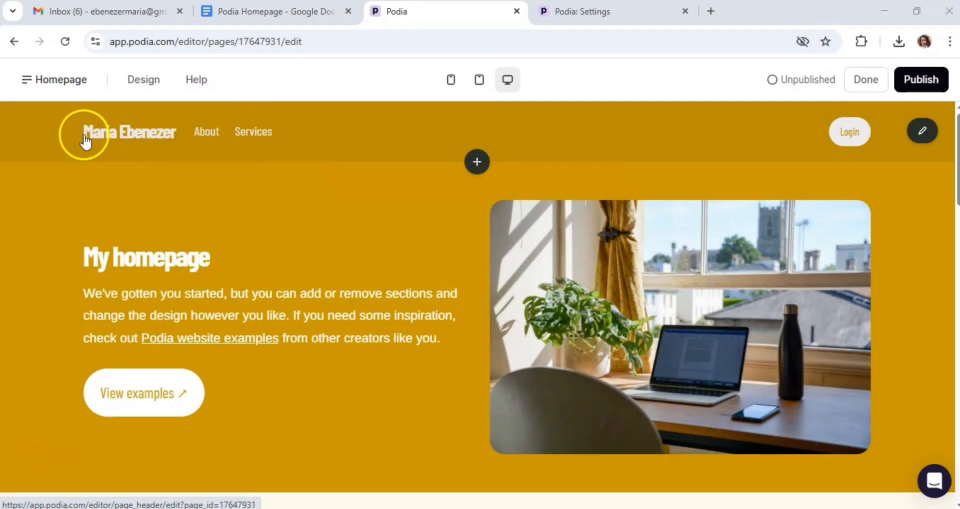
{"action": "left_click", "coordinate": [28, 82]}
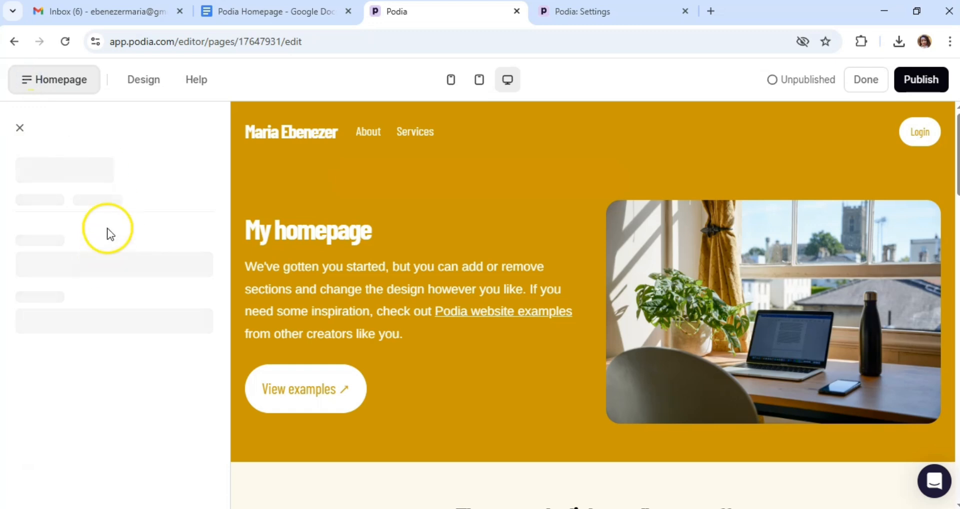
{"action": "scroll", "coordinate": [118, 240], "scroll_direction": "down", "scroll_amount": 1}
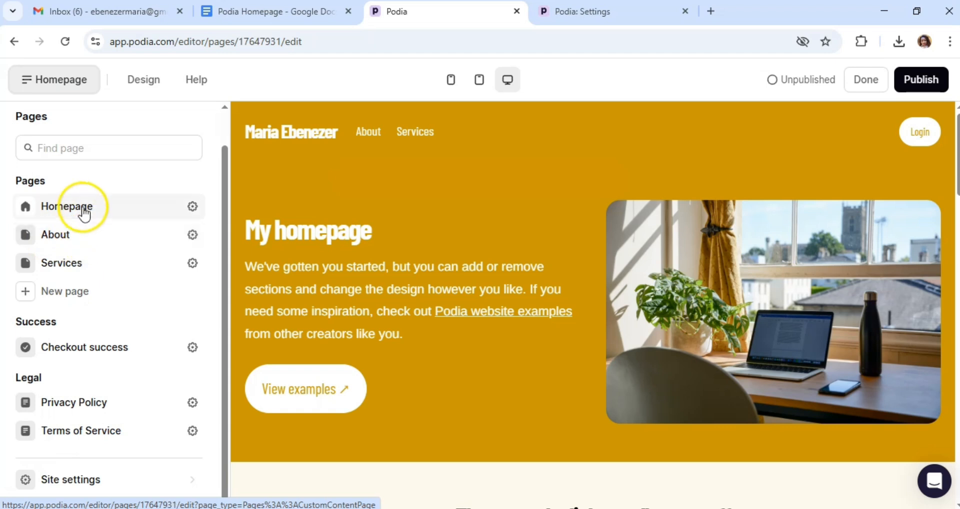
{"action": "left_click", "coordinate": [192, 265]}
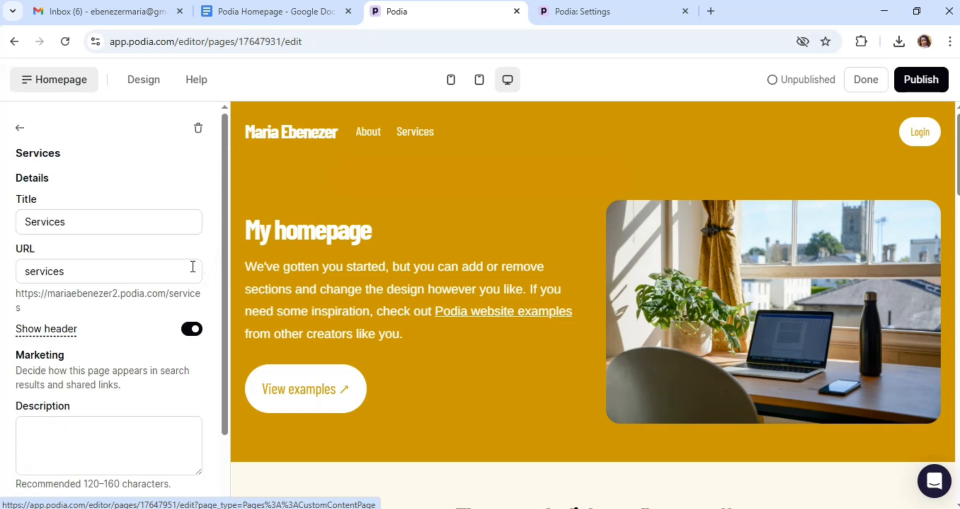
{"action": "left_click", "coordinate": [86, 223]}
{"action": "double_click", "coordinate": [88, 224]}
{"action": "type", "text": "Pr"}
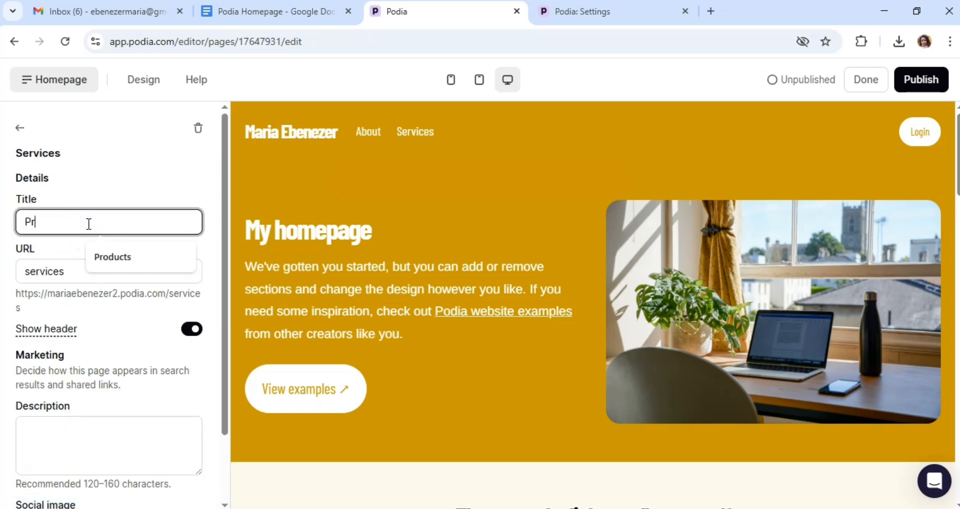
{"action": "type", "text": "oducts"}
Set the Products page's URL to products and return to the list of pages.
{"action": "double_click", "coordinate": [81, 270]}
{"action": "type", "text": "produ"}
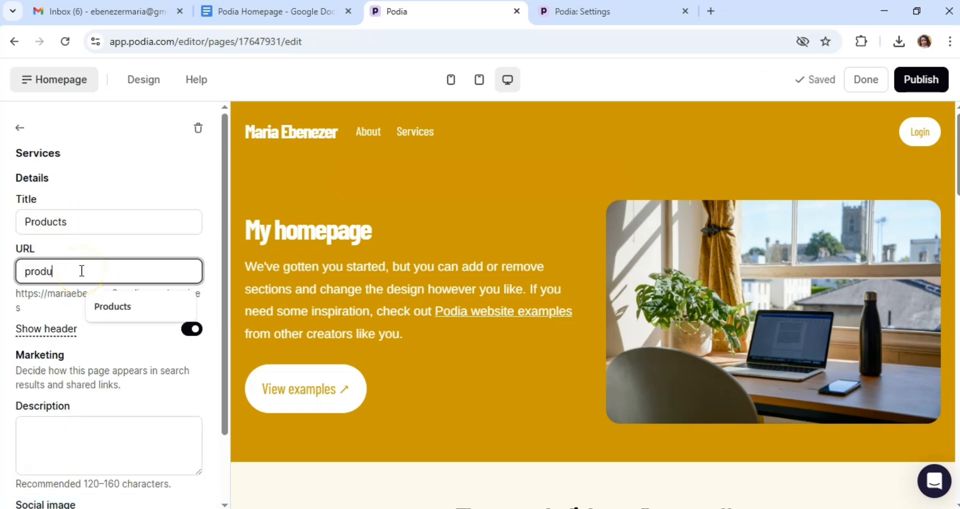
{"action": "left_click", "coordinate": [120, 219]}
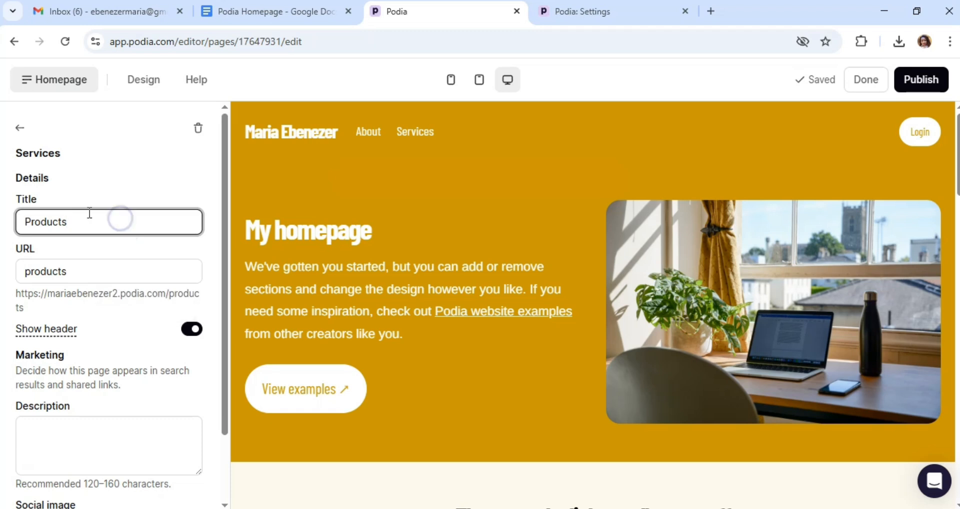
{"action": "left_click", "coordinate": [28, 134]}
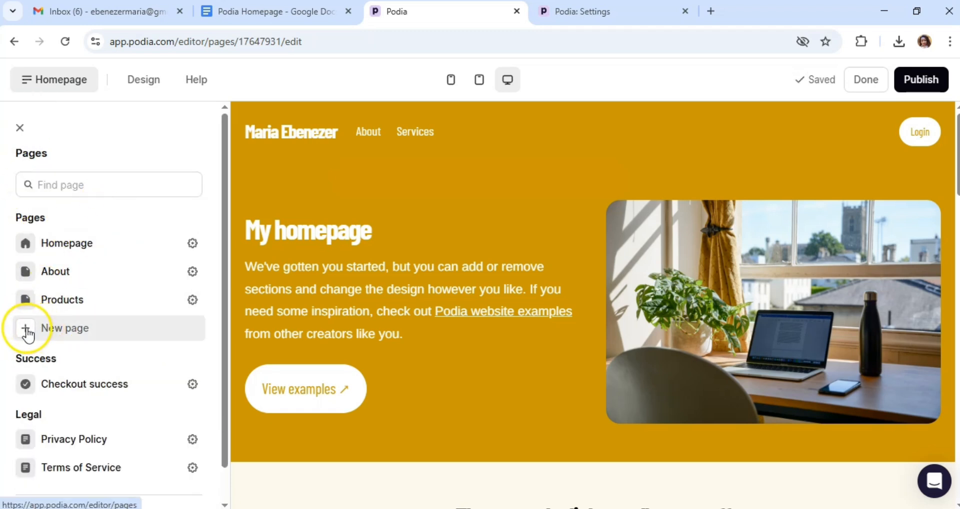
Create a new page and title it Free Resources in its page settings.
{"action": "left_click", "coordinate": [27, 326]}
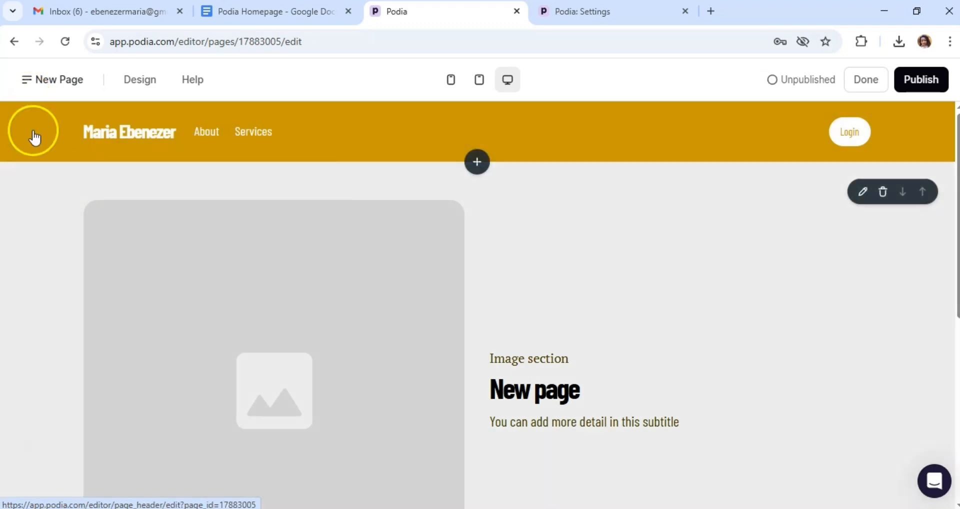
{"action": "left_click", "coordinate": [26, 83]}
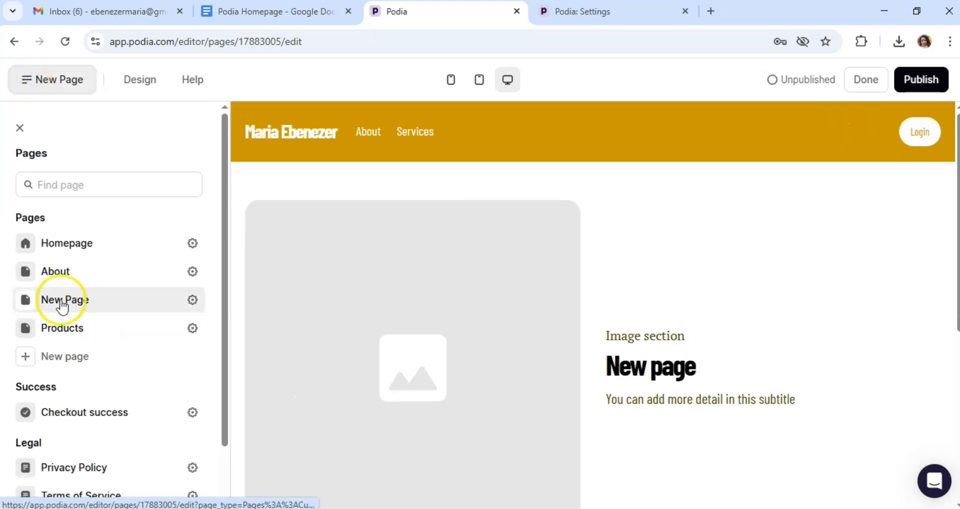
{"action": "left_click", "coordinate": [194, 300]}
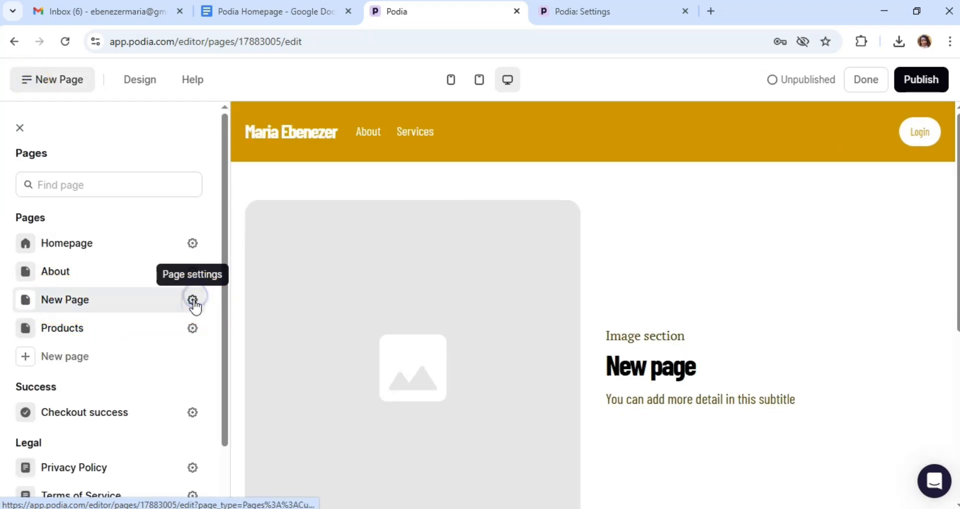
{"action": "left_click", "coordinate": [111, 231]}
{"action": "type", "text": "Free Resources"}
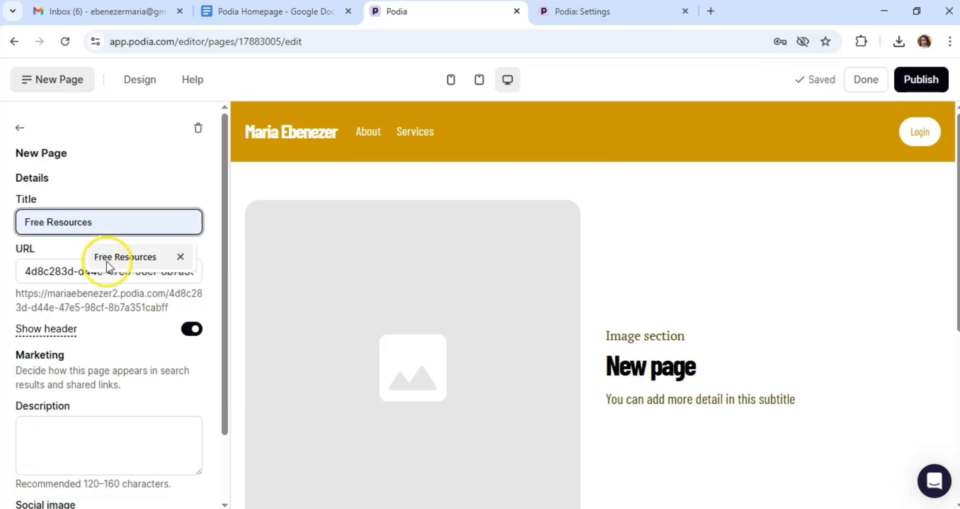
{"action": "left_click", "coordinate": [107, 257]}
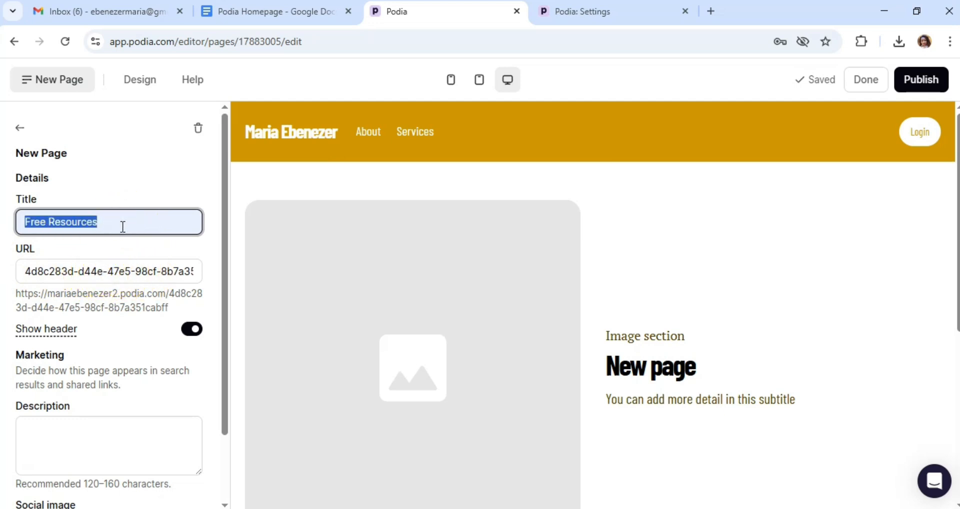
Set the Free Resources page's URL to free-resources and return to the list of pages.
{"action": "triple_click", "coordinate": [78, 272]}
{"action": "type", "text": "Free Resources"}
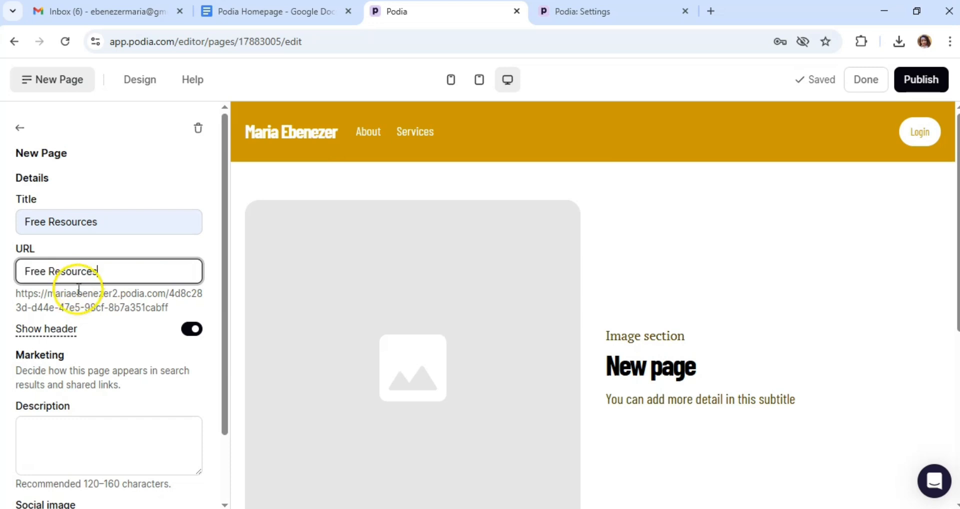
{"action": "left_click", "coordinate": [125, 220]}
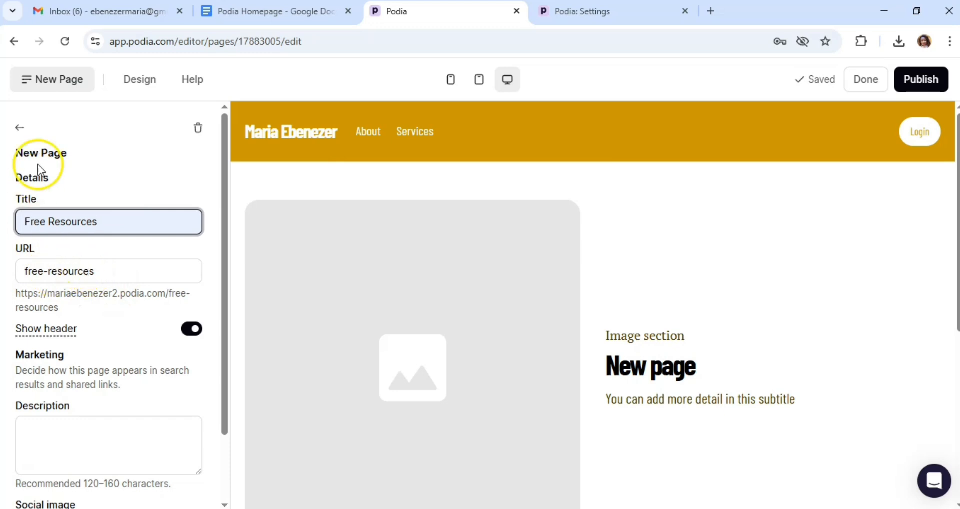
{"action": "left_click", "coordinate": [20, 127]}
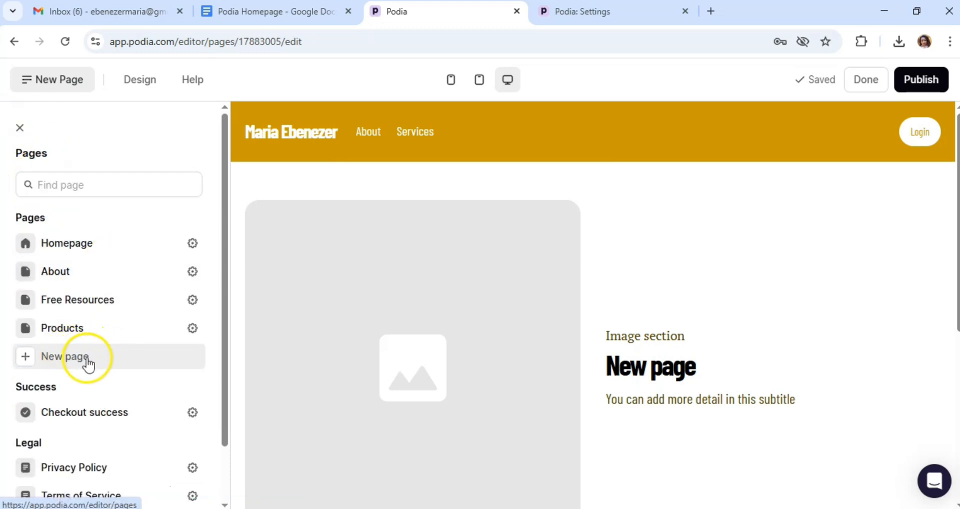
Create another new page and title it Contact.
{"action": "left_click", "coordinate": [88, 364]}
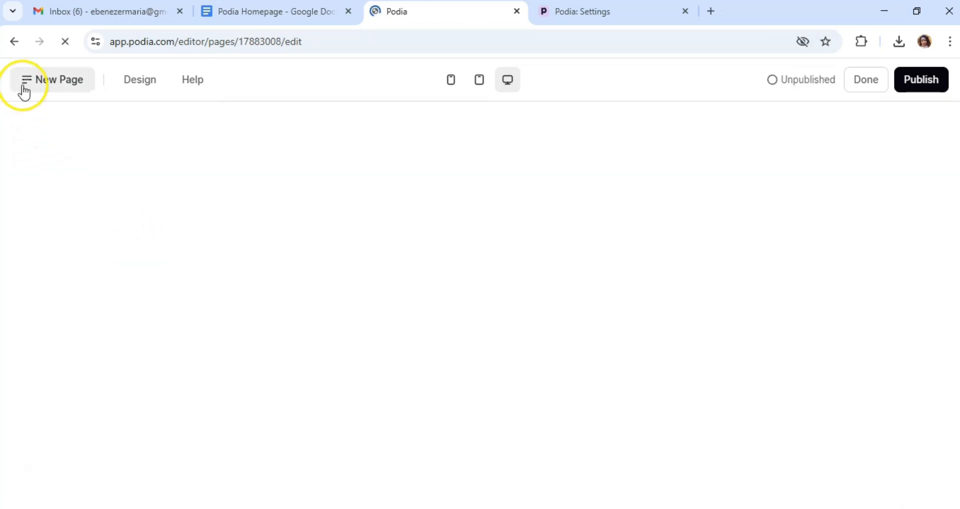
{"action": "left_click", "coordinate": [25, 86]}
{"action": "left_click", "coordinate": [90, 225]}
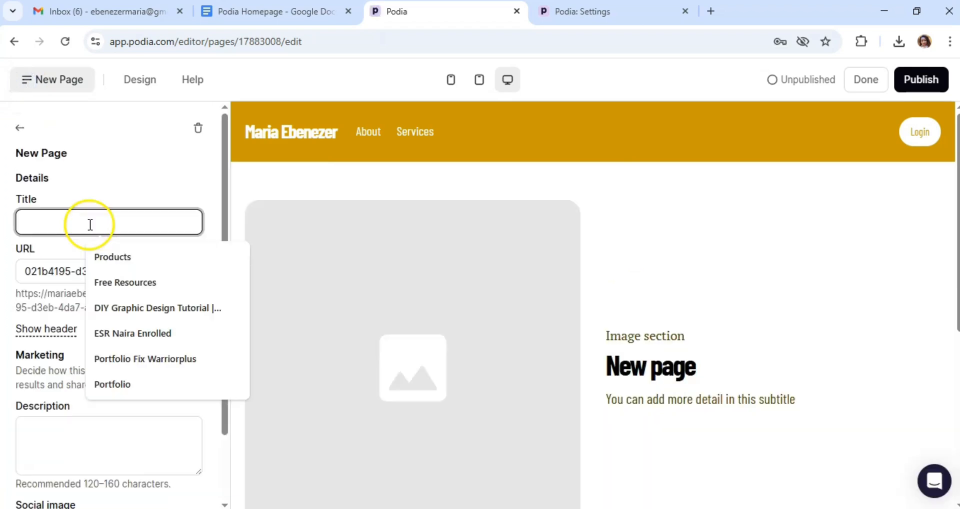
{"action": "type", "text": "Contact"}
{"action": "left_click", "coordinate": [103, 238]}
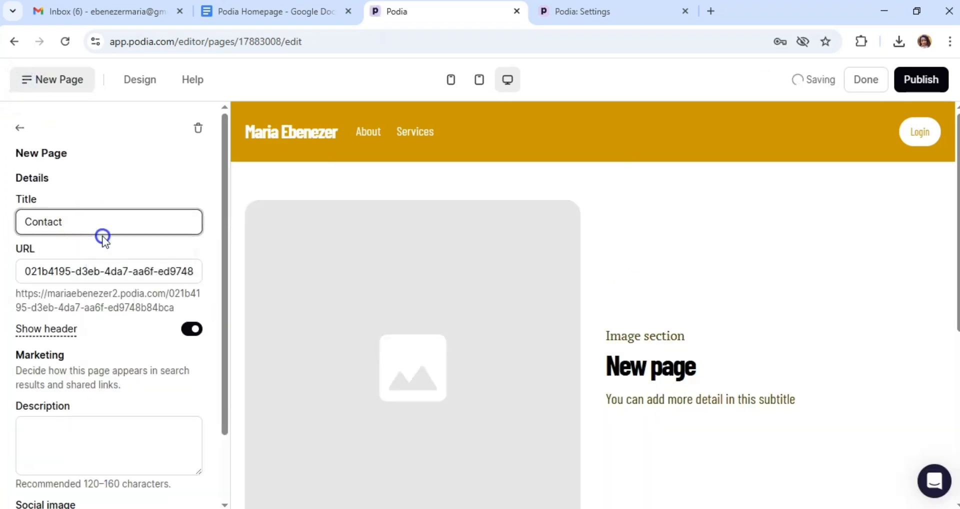
{"action": "double_click", "coordinate": [103, 227]}
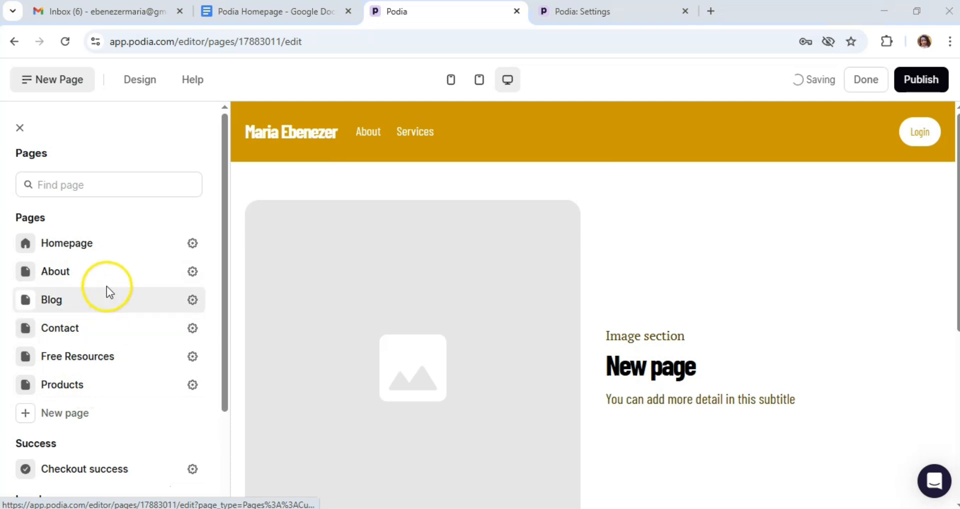
Open the header for editing and point its About link to the site's About page.
{"action": "left_click", "coordinate": [20, 125]}
{"action": "left_click", "coordinate": [690, 131]}
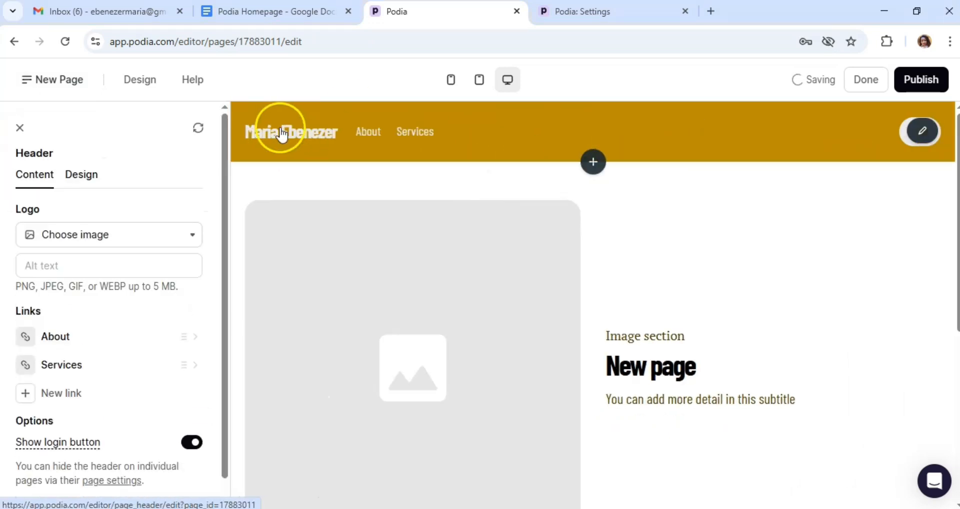
{"action": "scroll", "coordinate": [76, 322], "scroll_direction": "down", "scroll_amount": 1}
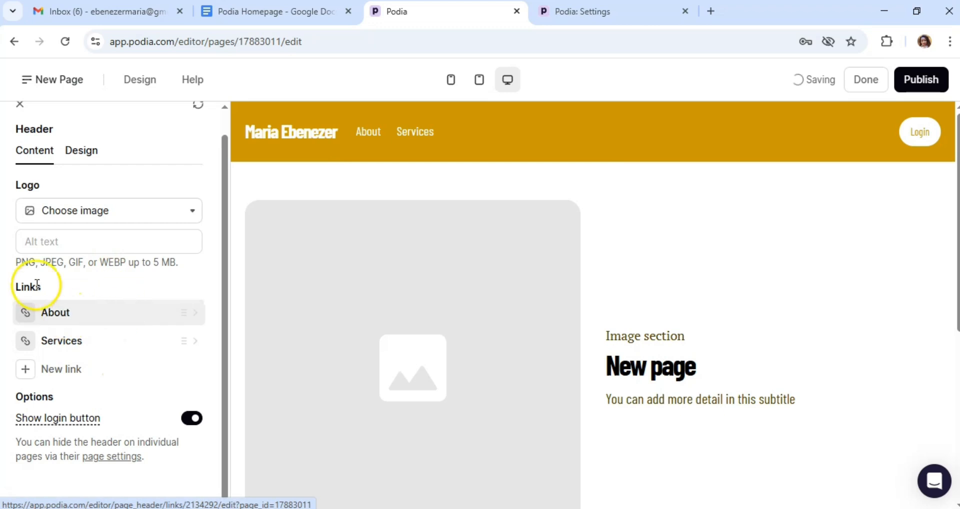
{"action": "left_click", "coordinate": [86, 314]}
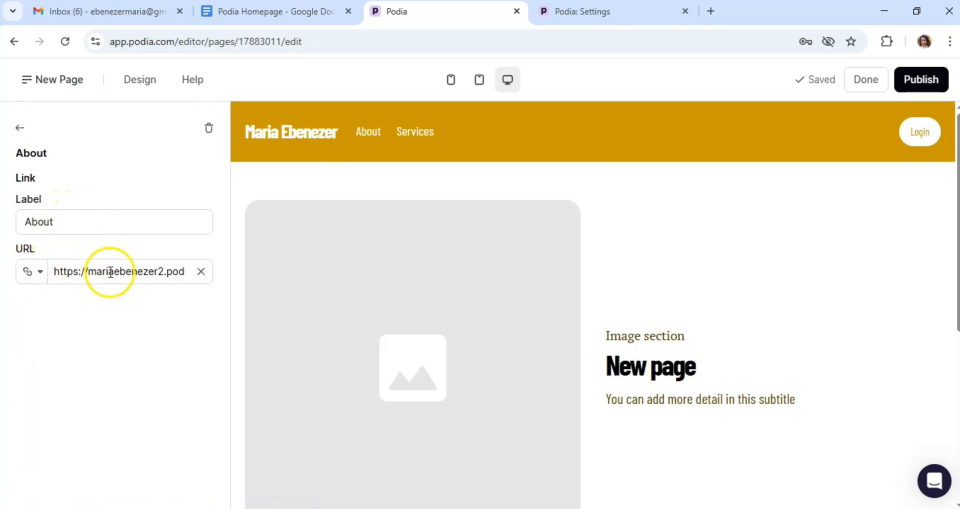
{"action": "left_click_drag", "start_coordinate": [114, 272], "coordinate": [119, 272]}
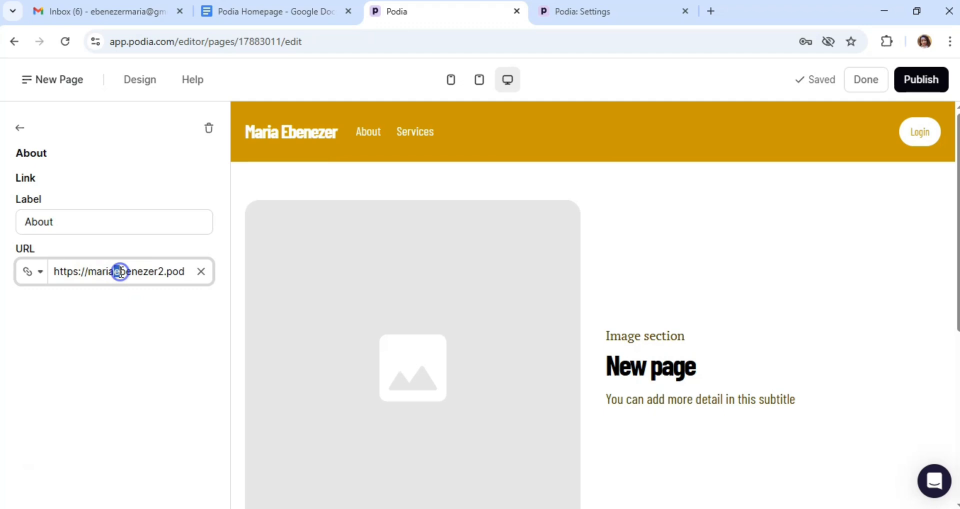
{"action": "left_click", "coordinate": [39, 272]}
{"action": "left_click", "coordinate": [118, 301]}
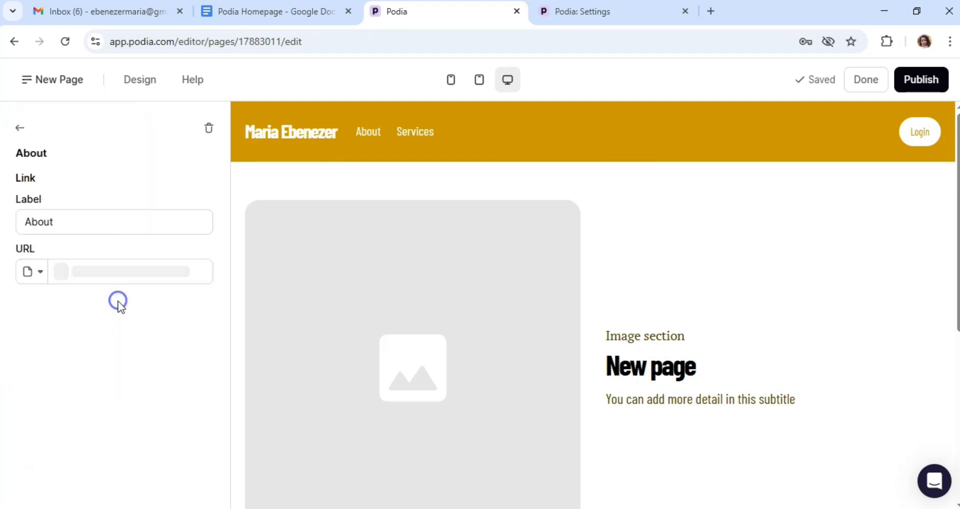
{"action": "left_click", "coordinate": [95, 278]}
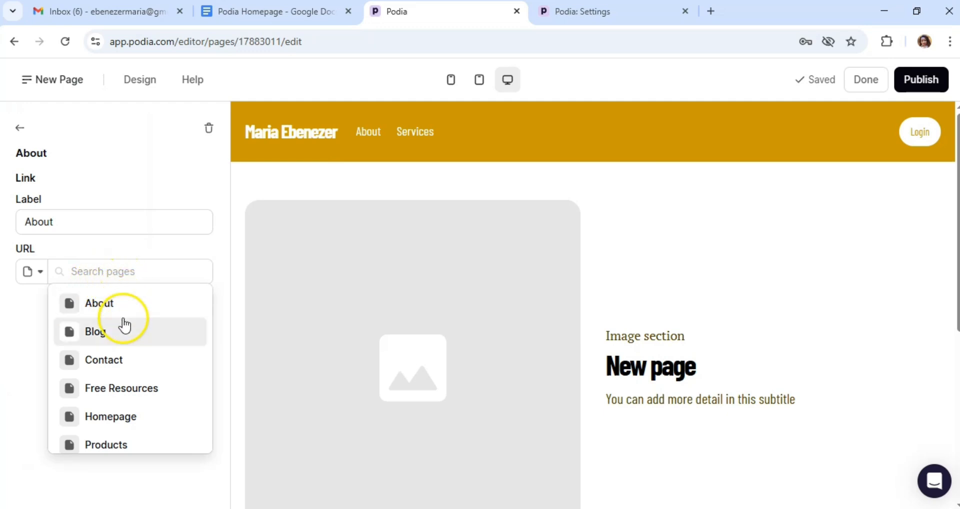
{"action": "left_click", "coordinate": [117, 302]}
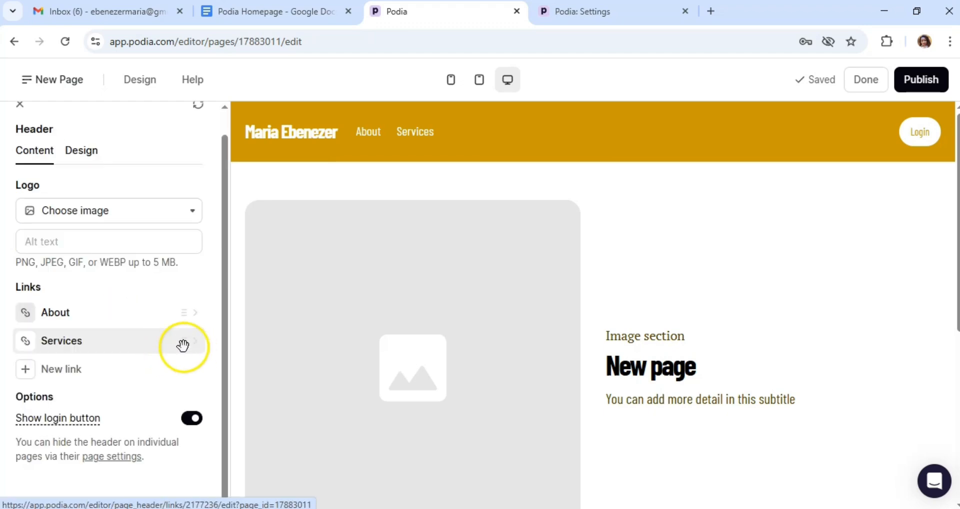
Relabel the header's Services link as Products and point it to the Products page.
{"action": "left_click", "coordinate": [151, 345]}
{"action": "left_click", "coordinate": [87, 221]}
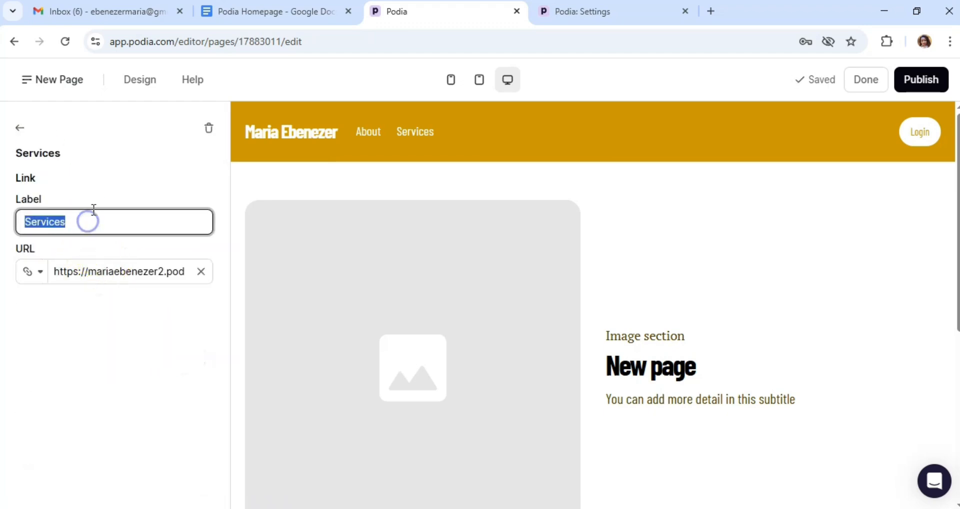
{"action": "type", "text": "Products"}
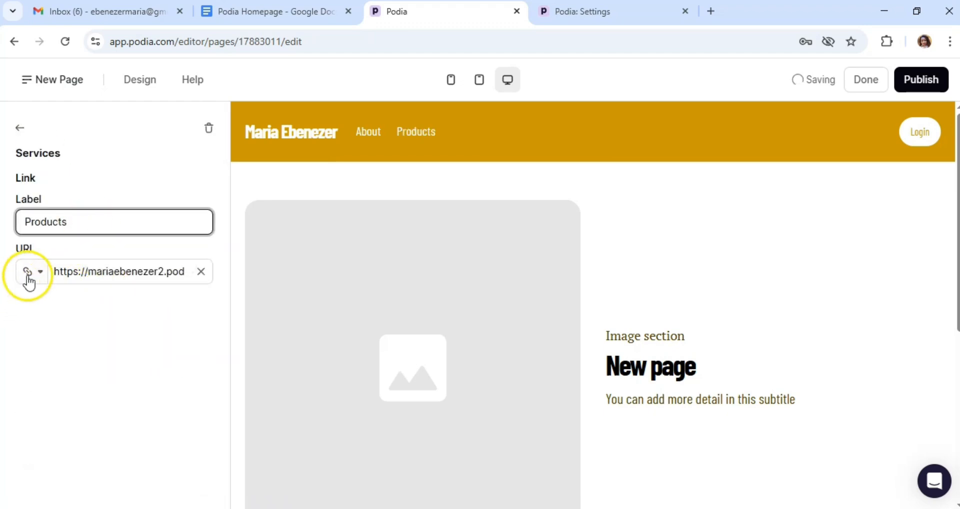
{"action": "left_click", "coordinate": [29, 273]}
{"action": "left_click", "coordinate": [55, 300]}
{"action": "scroll", "coordinate": [107, 371], "scroll_direction": "down", "scroll_amount": 2}
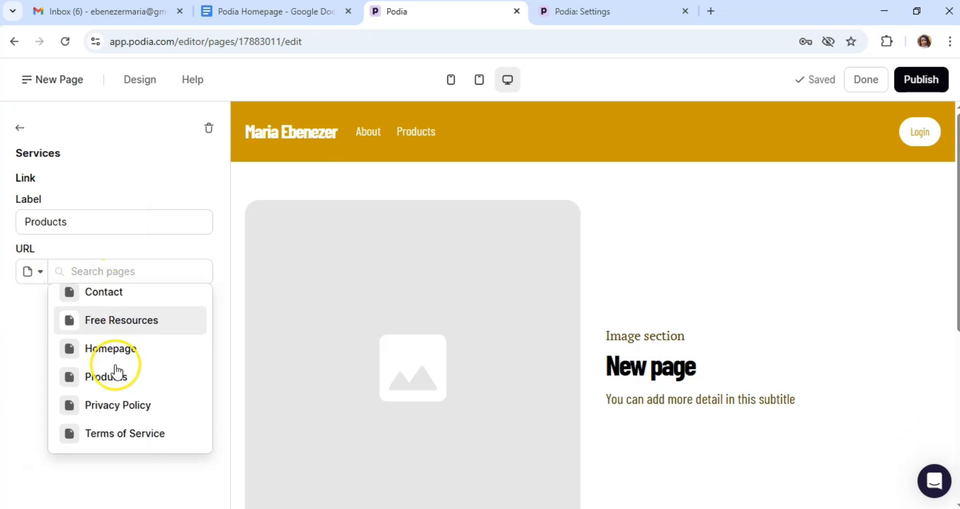
{"action": "left_click", "coordinate": [124, 381]}
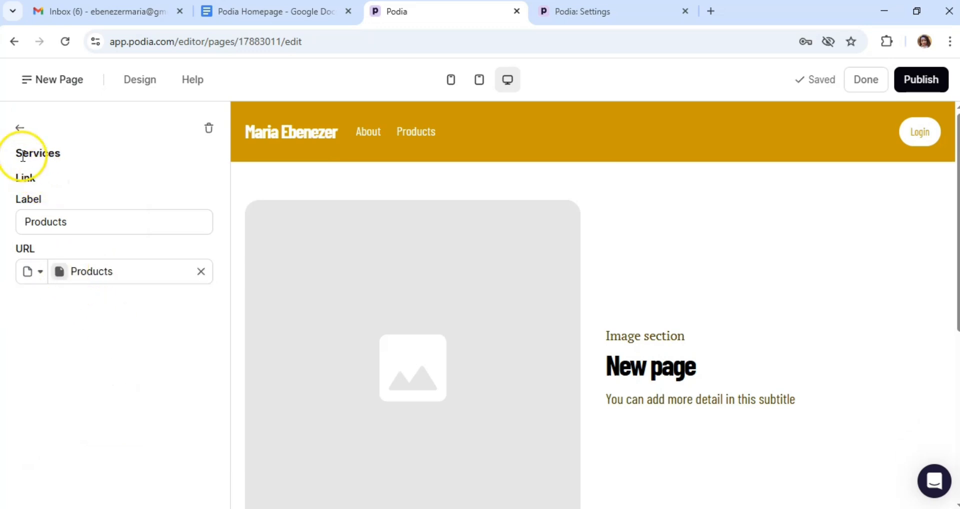
Add a new link to the header and label it Free Resources.
{"action": "scroll", "coordinate": [77, 328], "scroll_direction": "down", "scroll_amount": 1}
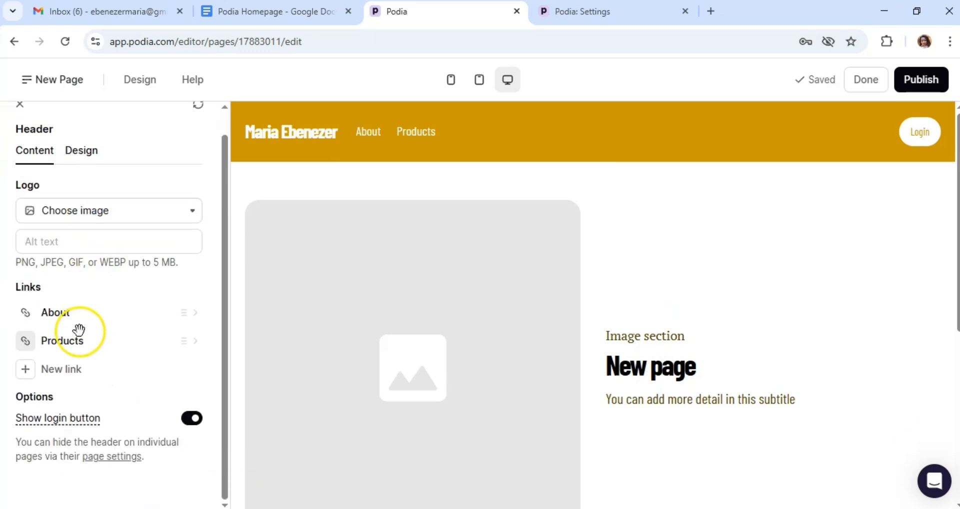
{"action": "left_click", "coordinate": [60, 370]}
{"action": "double_click", "coordinate": [84, 214]}
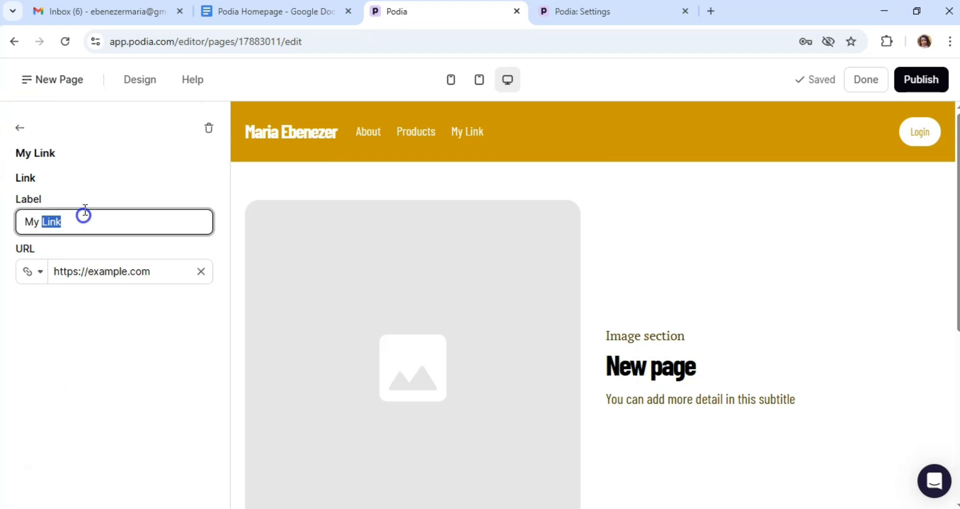
{"action": "left_click", "coordinate": [80, 201]}
{"action": "triple_click", "coordinate": [81, 220]}
{"action": "type", "text": "Free"}
{"action": "left_click", "coordinate": [120, 258]}
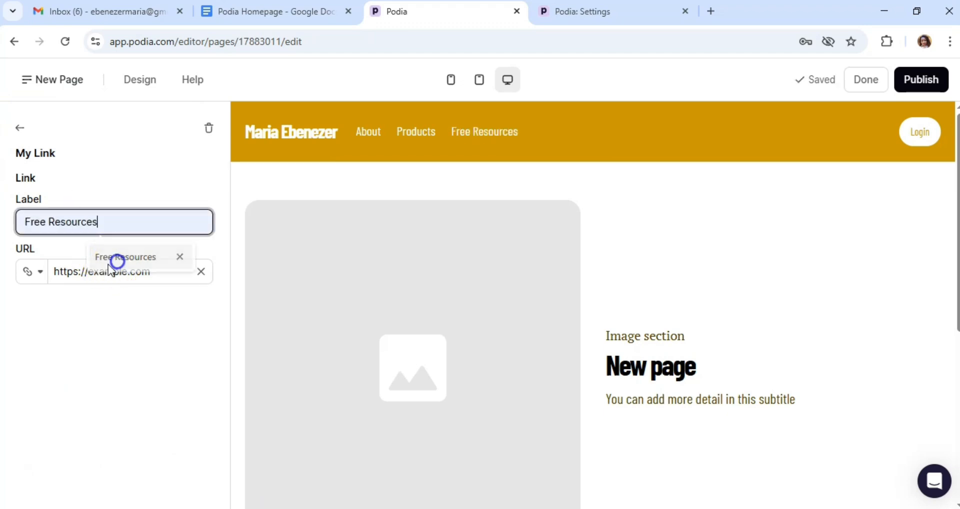
{"action": "double_click", "coordinate": [96, 222]}
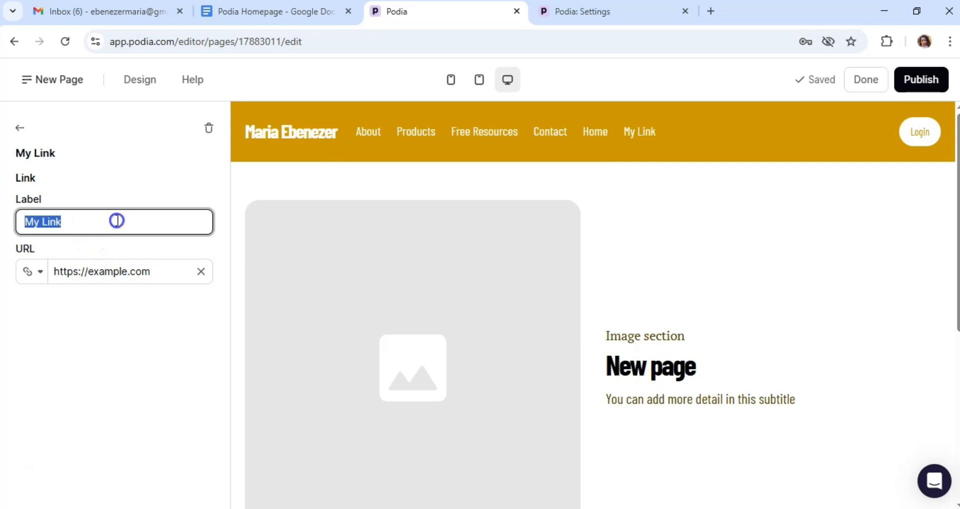
Label the new header link Blog and open its link type options.
{"action": "type", "text": "Blog"}
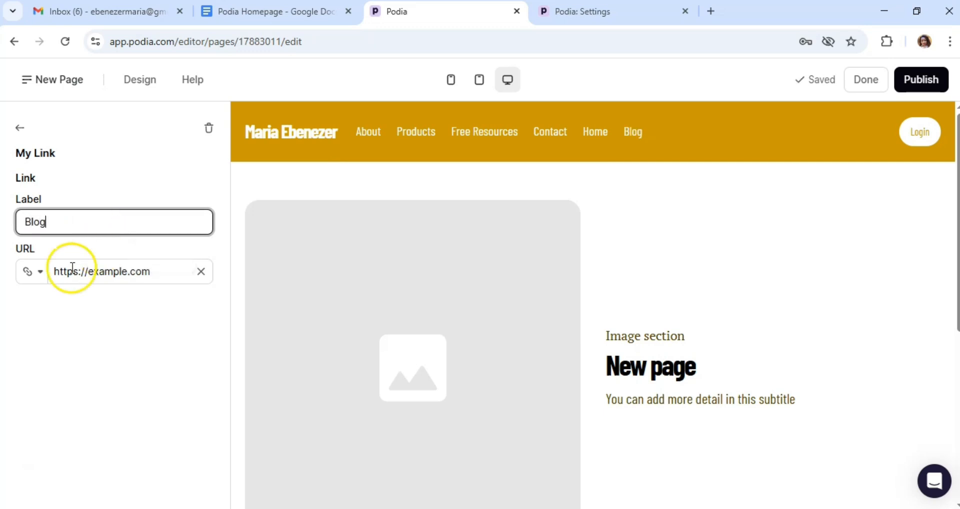
{"action": "left_click", "coordinate": [40, 272]}
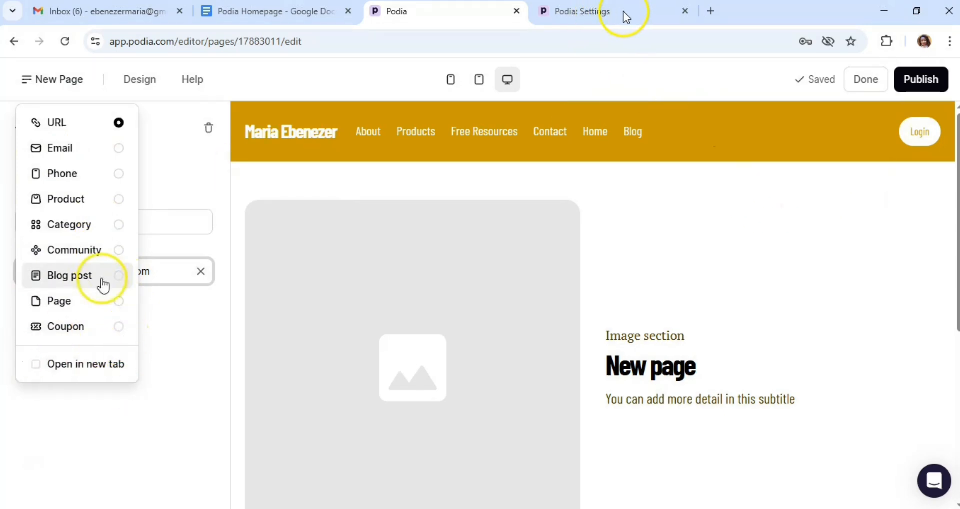
Switch to the Podia dashboard and set up the site's blog.
{"action": "left_click", "coordinate": [637, 11]}
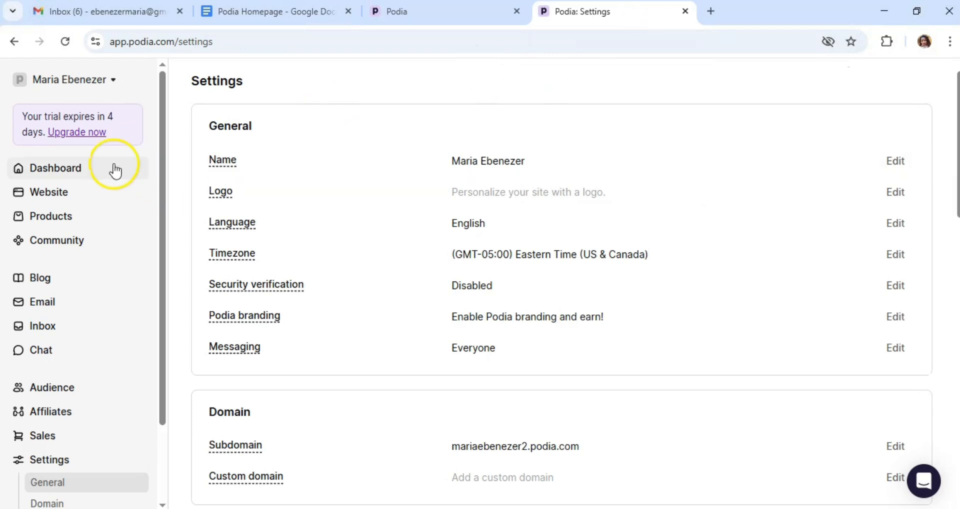
{"action": "left_click", "coordinate": [49, 192]}
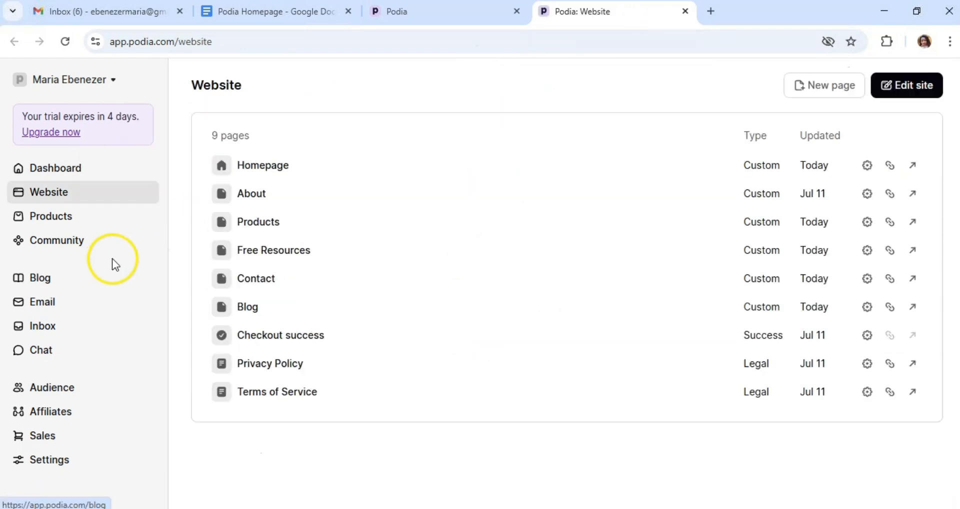
{"action": "left_click", "coordinate": [45, 280]}
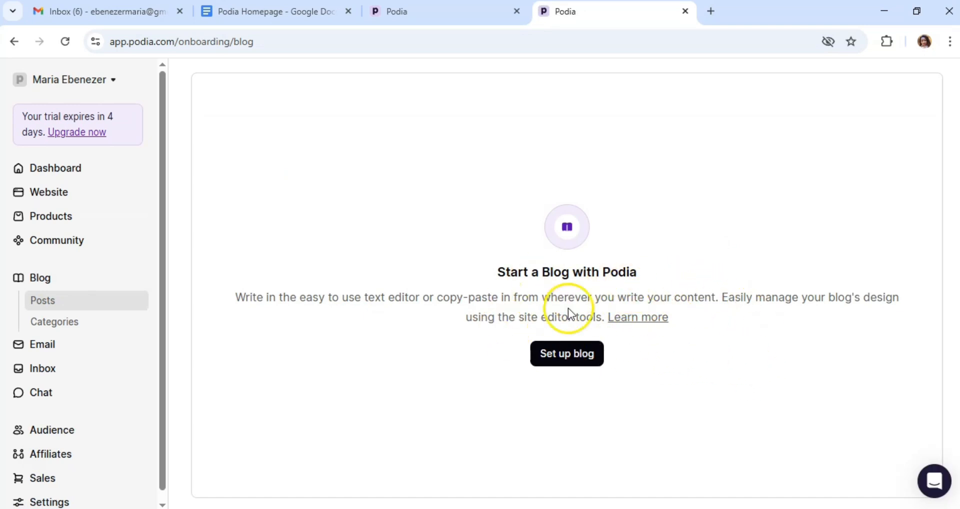
{"action": "left_click", "coordinate": [574, 354]}
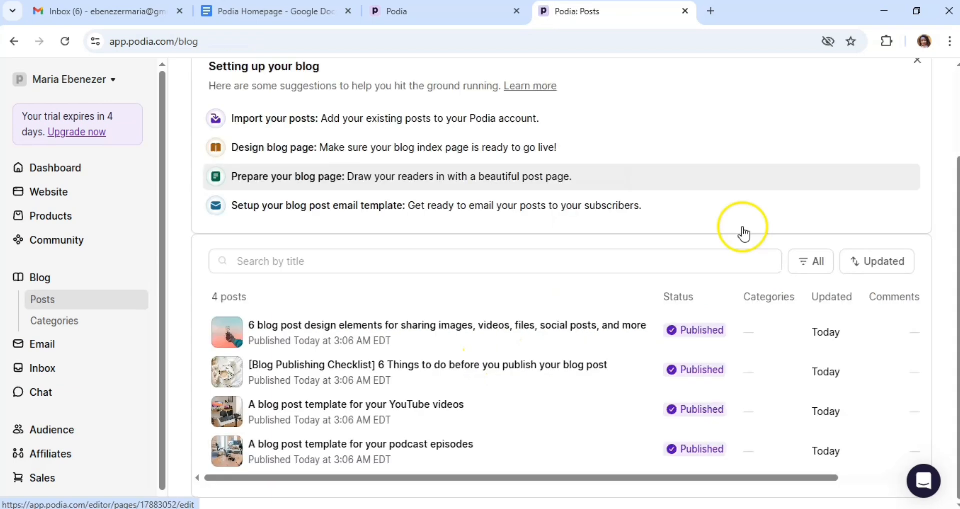
Return to the homepage editor and point the header's Blog link to the Index page.
{"action": "left_click", "coordinate": [440, 14]}
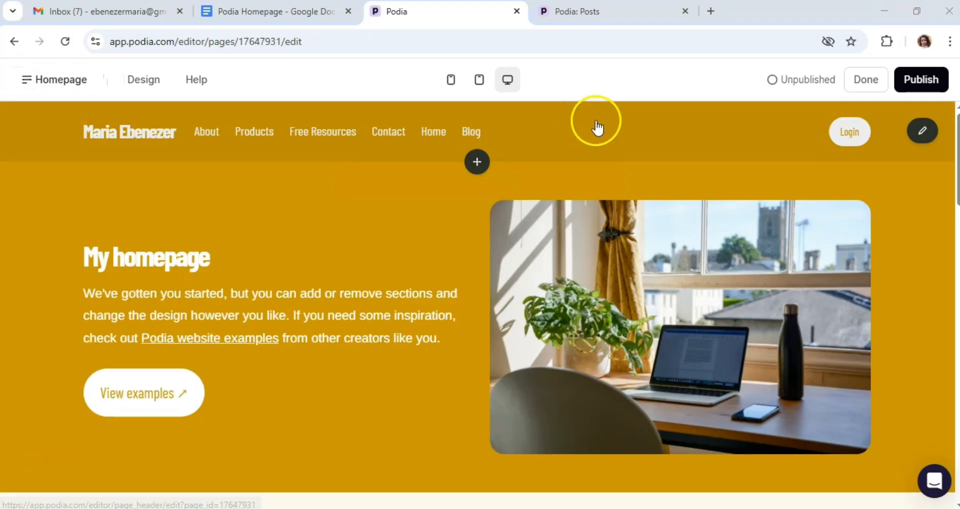
{"action": "left_click", "coordinate": [915, 126]}
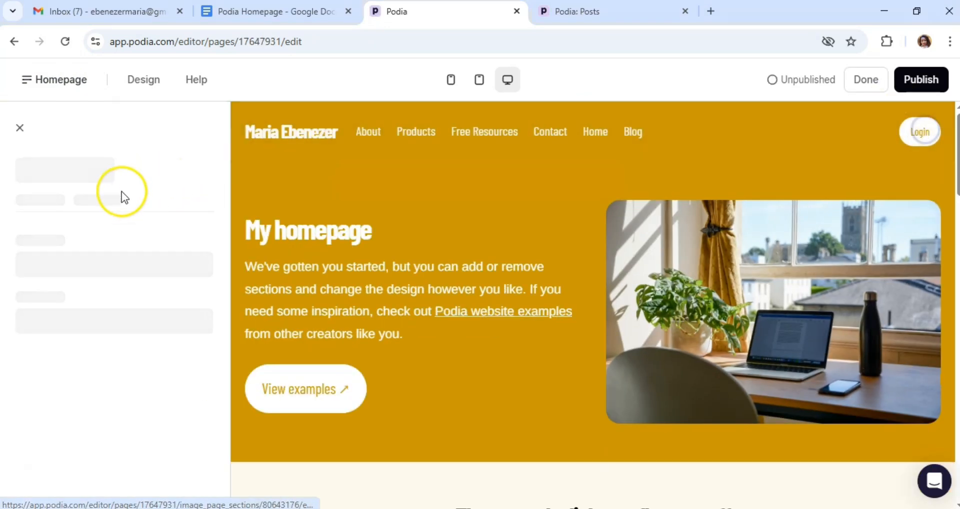
{"action": "scroll", "coordinate": [72, 292], "scroll_direction": "down", "scroll_amount": 3}
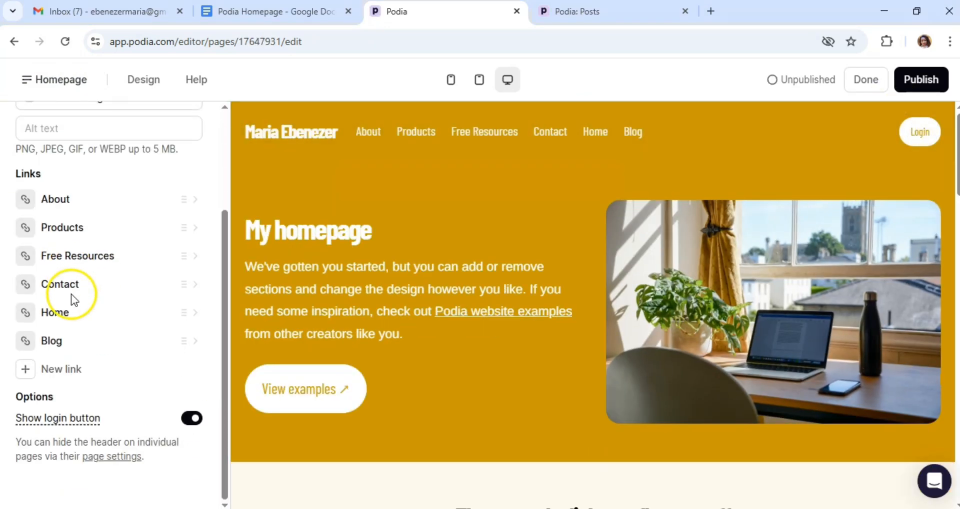
{"action": "left_click", "coordinate": [55, 345]}
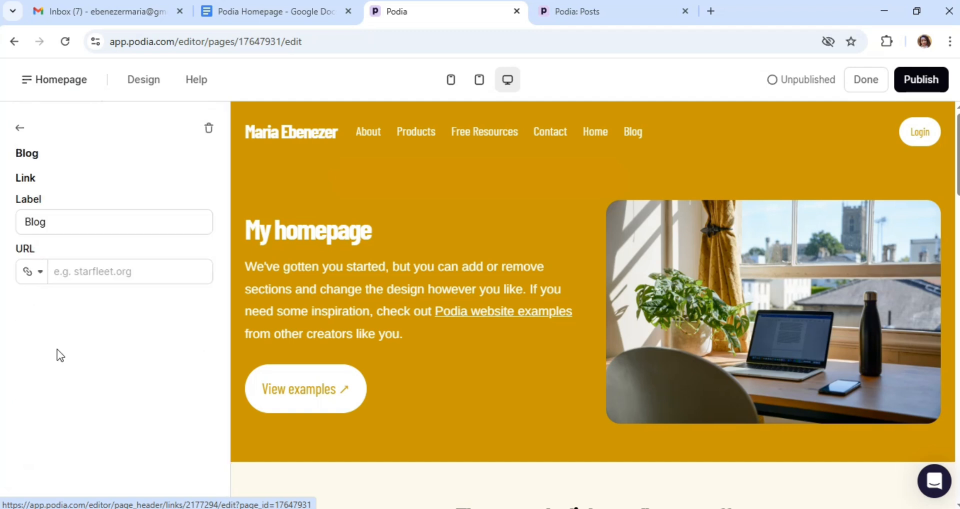
{"action": "left_click", "coordinate": [39, 277]}
{"action": "left_click", "coordinate": [115, 301]}
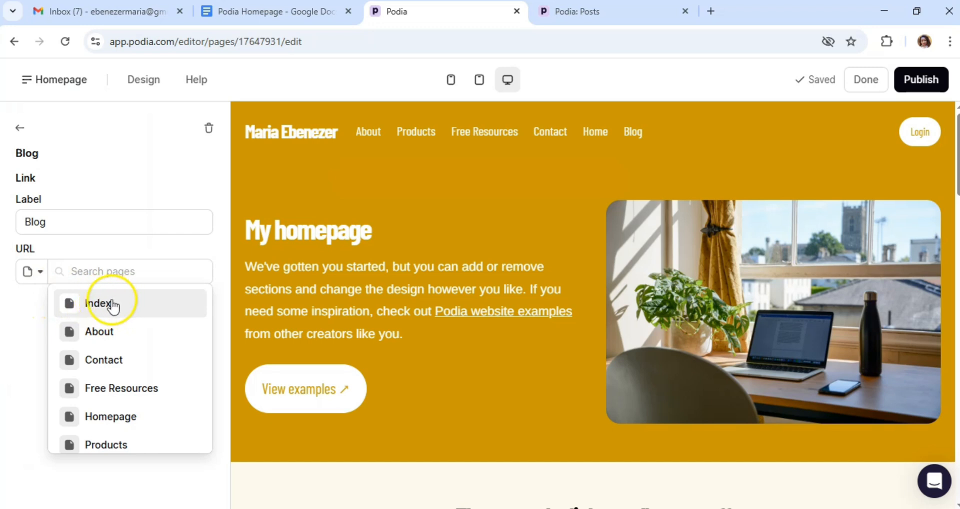
{"action": "left_click", "coordinate": [110, 311]}
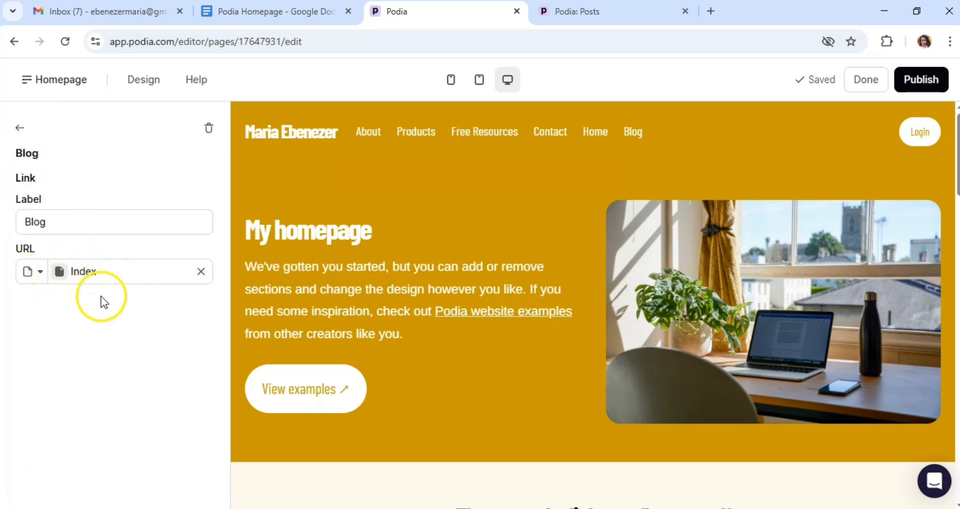
{"action": "left_click", "coordinate": [19, 128]}
Reorder the header links so that Home comes first, Free Resources precedes Products, and Blog precedes Contact.
{"action": "scroll", "coordinate": [94, 325], "scroll_direction": "down", "scroll_amount": 3}
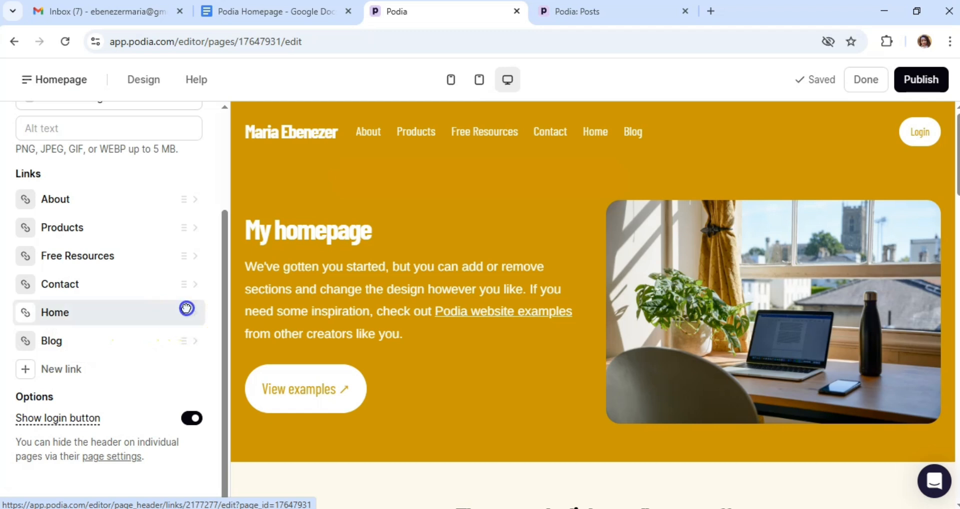
{"action": "left_click_drag", "start_coordinate": [186, 308], "coordinate": [182, 198]}
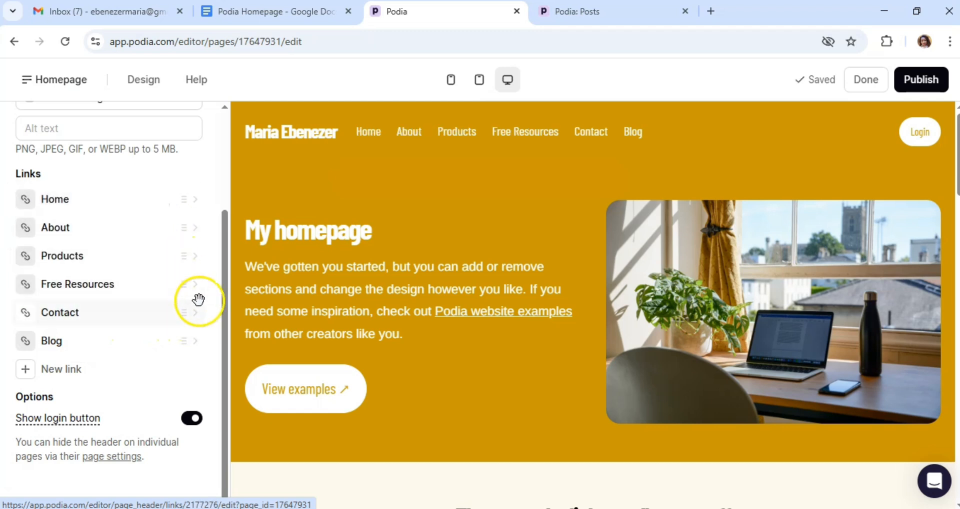
{"action": "left_click_drag", "start_coordinate": [189, 283], "coordinate": [192, 256]}
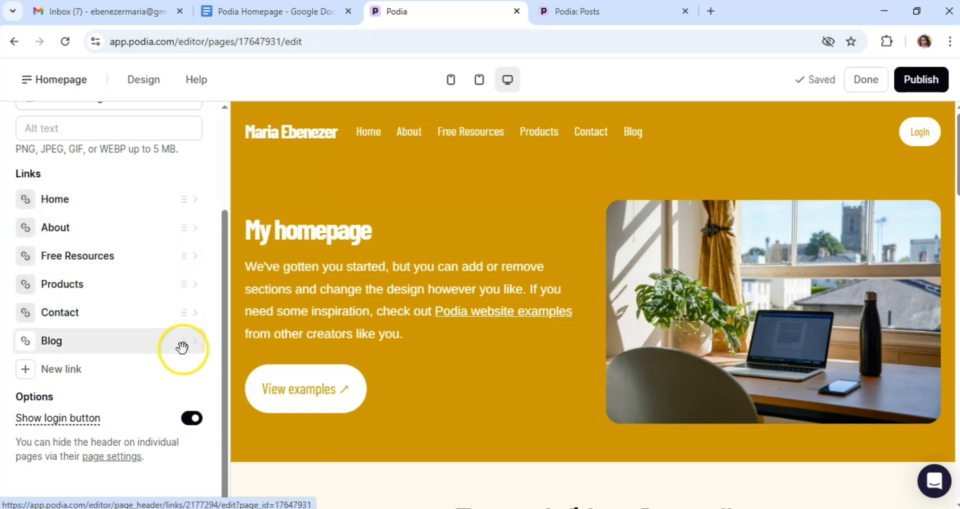
{"action": "left_click_drag", "start_coordinate": [189, 341], "coordinate": [190, 314]}
{"action": "left_click", "coordinate": [190, 314]}
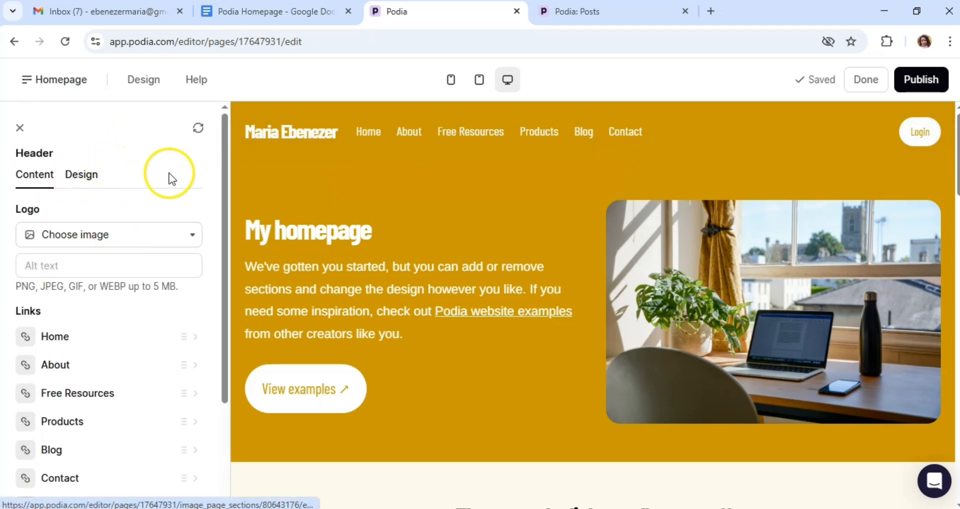
Set the header's content layout to Nav right and its theme to Light.
{"action": "left_click", "coordinate": [84, 174]}
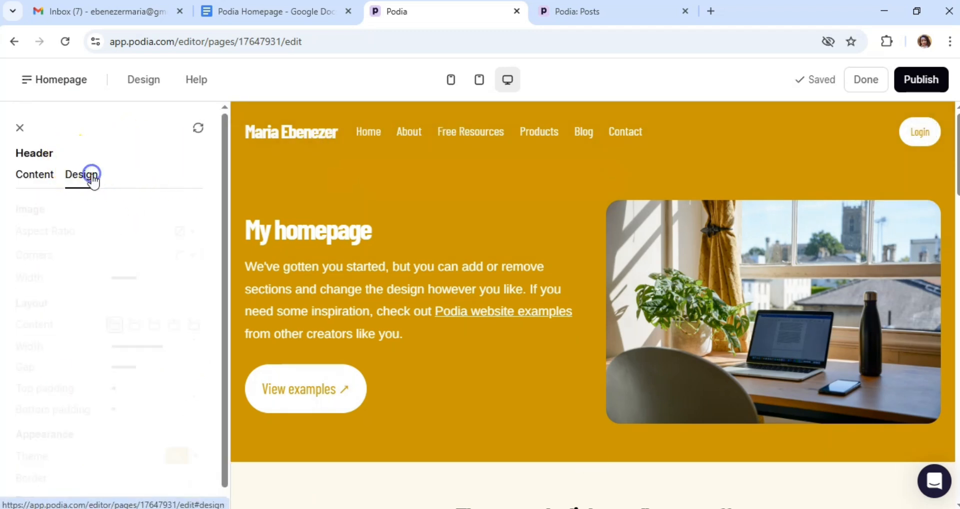
{"action": "left_click", "coordinate": [155, 326]}
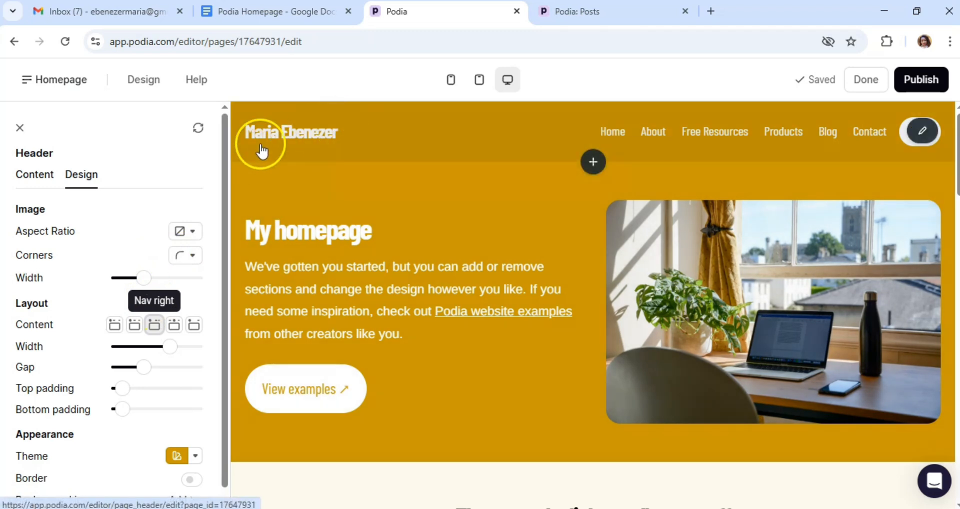
{"action": "scroll", "coordinate": [145, 200], "scroll_direction": "down", "scroll_amount": 1}
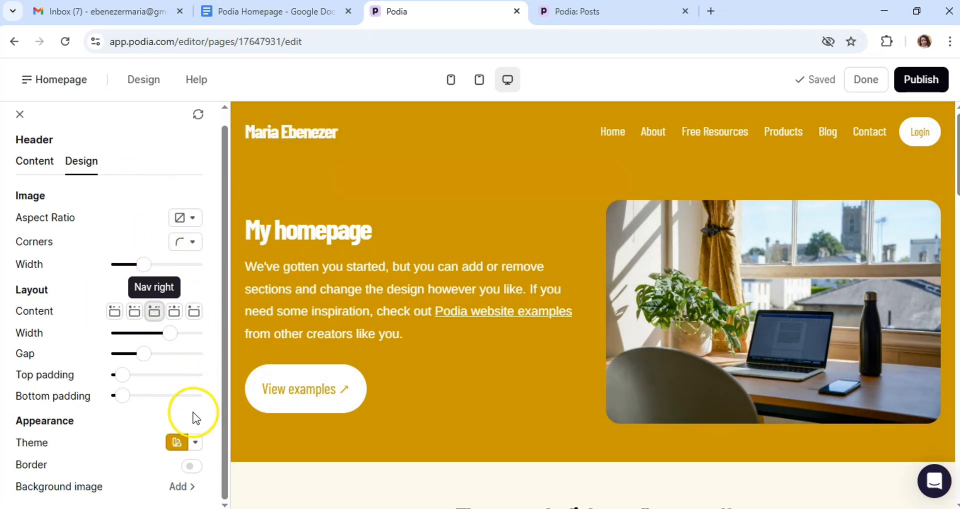
{"action": "left_click", "coordinate": [194, 442]}
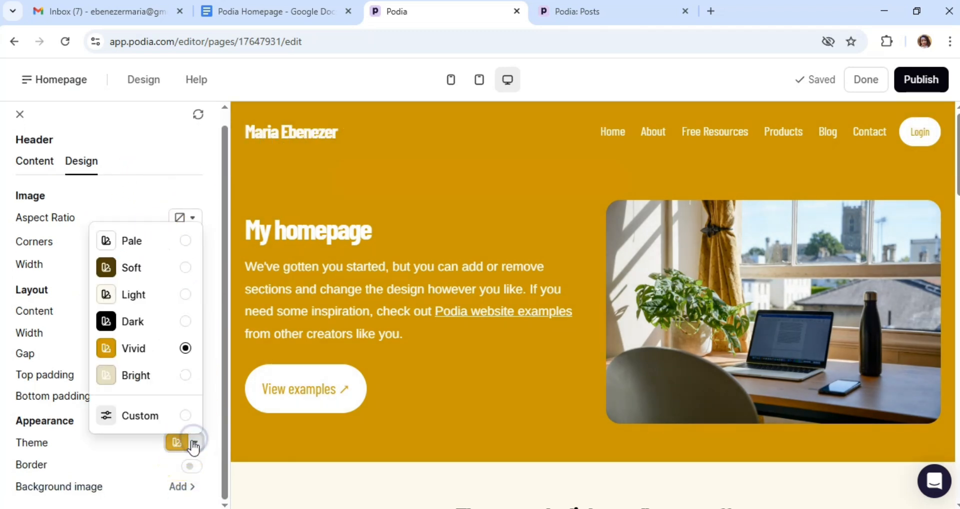
{"action": "left_click", "coordinate": [184, 294]}
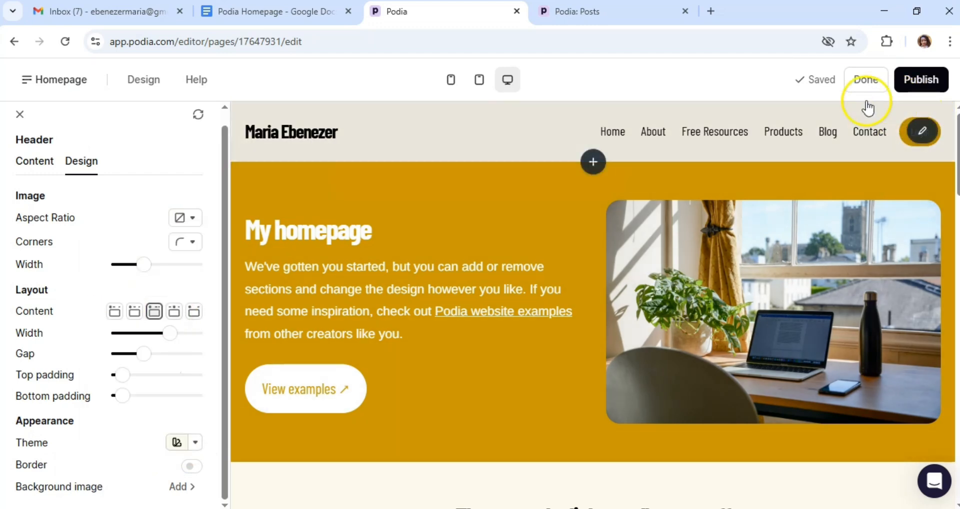
{"action": "right_click", "coordinate": [862, 85]}
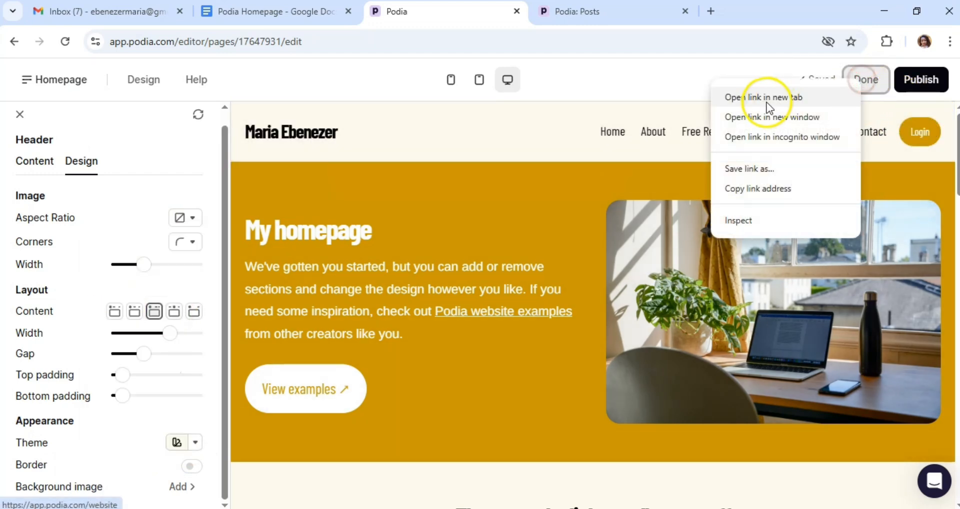
{"action": "left_click", "coordinate": [710, 97]}
{"action": "left_click", "coordinate": [730, 15]}
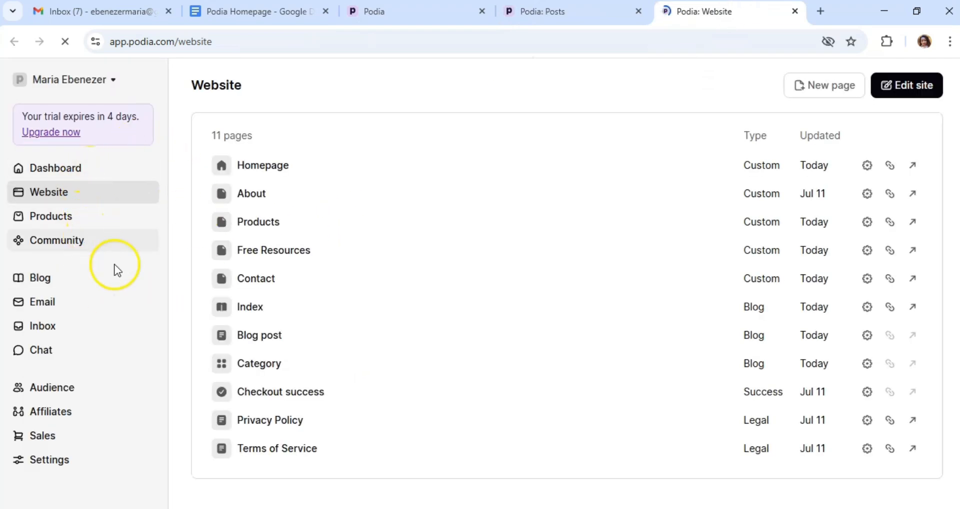
{"action": "left_click", "coordinate": [102, 463]}
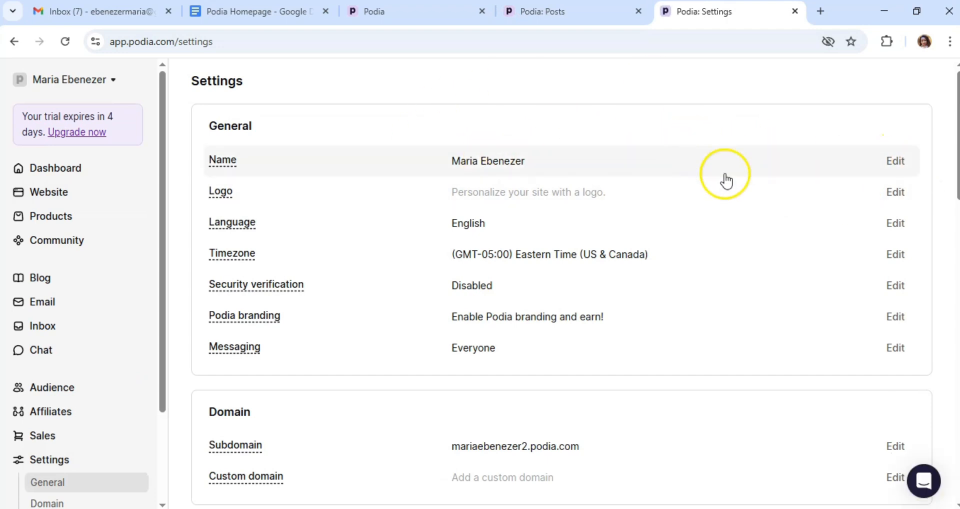
{"action": "left_click", "coordinate": [897, 191]}
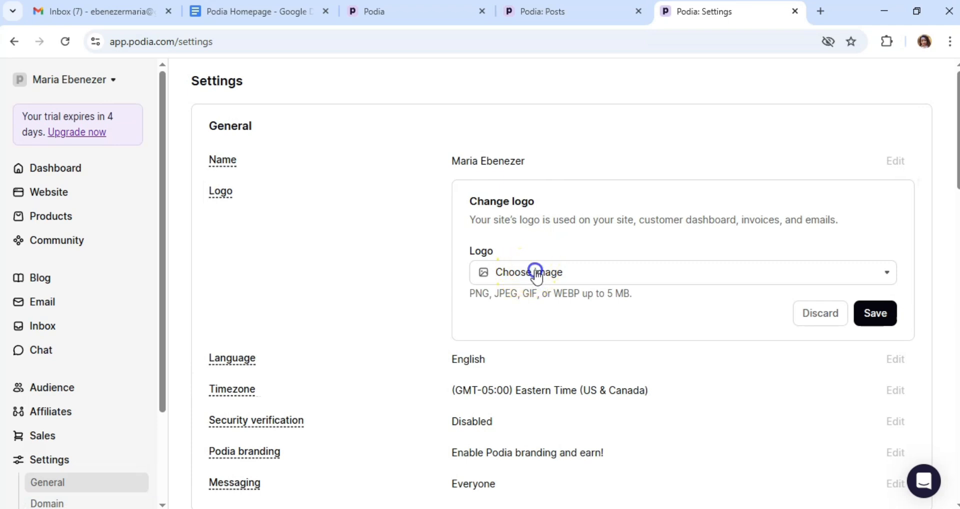
{"action": "left_click", "coordinate": [536, 274]}
{"action": "left_click", "coordinate": [590, 329]}
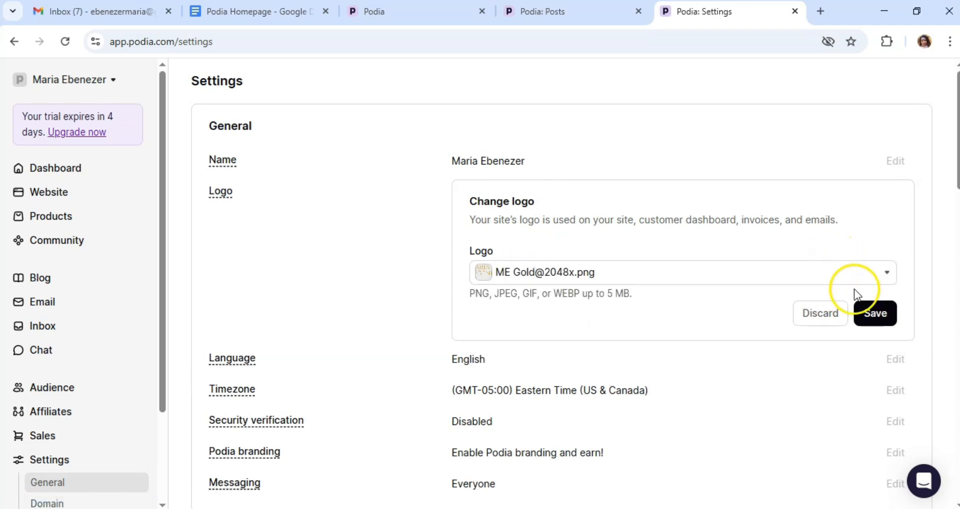
{"action": "left_click", "coordinate": [882, 315]}
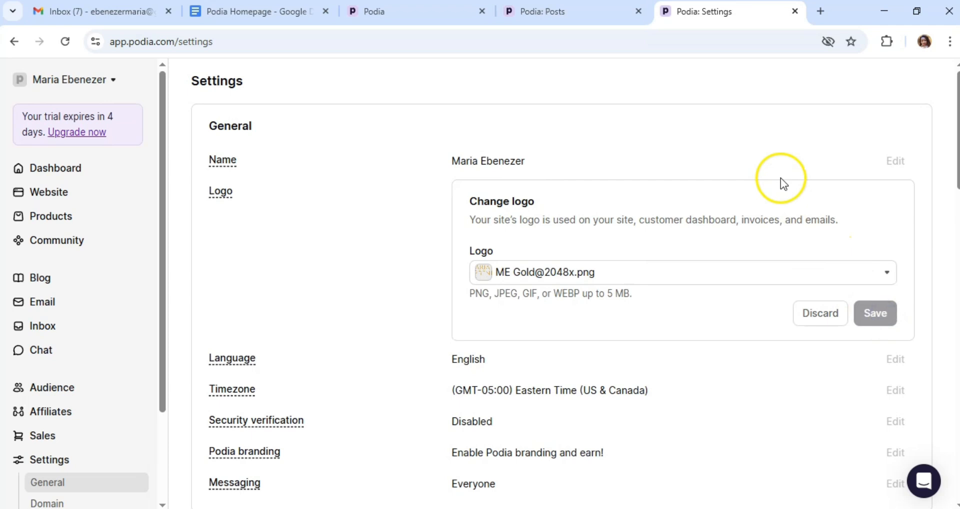
Reload the homepage editor and turn off the login button in the header.
{"action": "left_click", "coordinate": [383, 12]}
{"action": "left_click", "coordinate": [68, 41]}
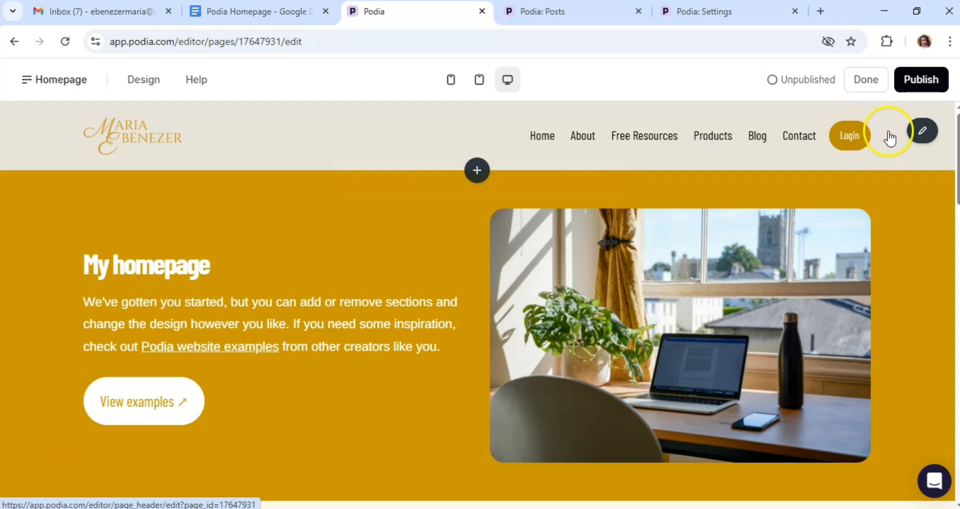
{"action": "left_click", "coordinate": [923, 140]}
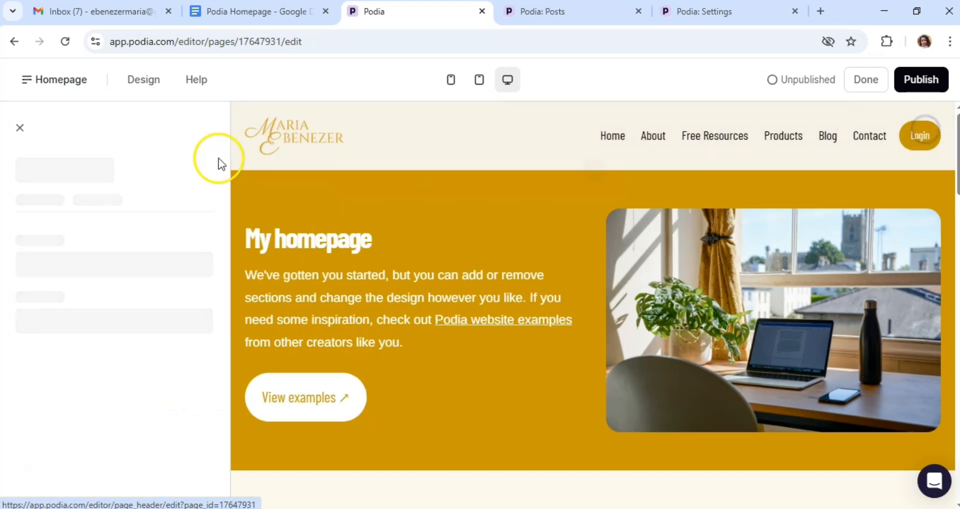
{"action": "scroll", "coordinate": [140, 257], "scroll_direction": "down", "scroll_amount": 3}
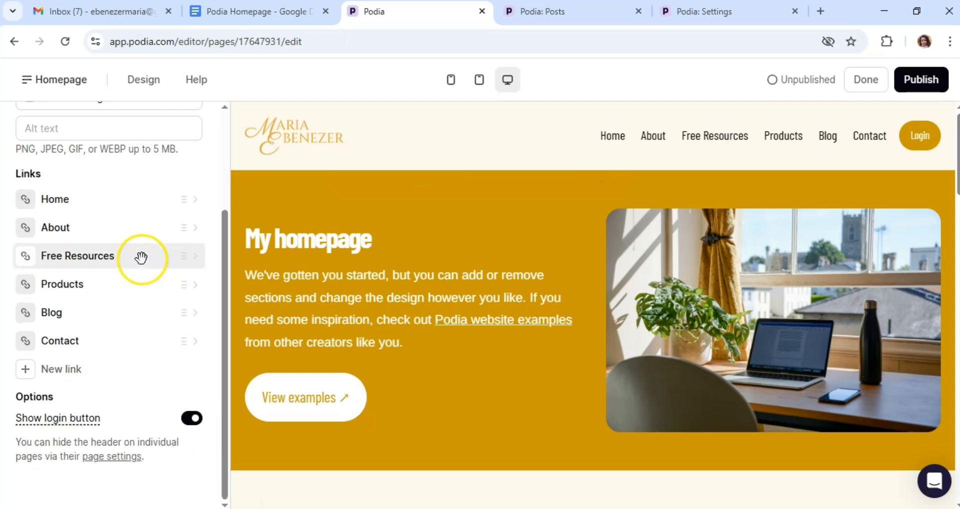
{"action": "mouse_move", "coordinate": [50, 421]}
{"action": "left_click", "coordinate": [192, 418]}
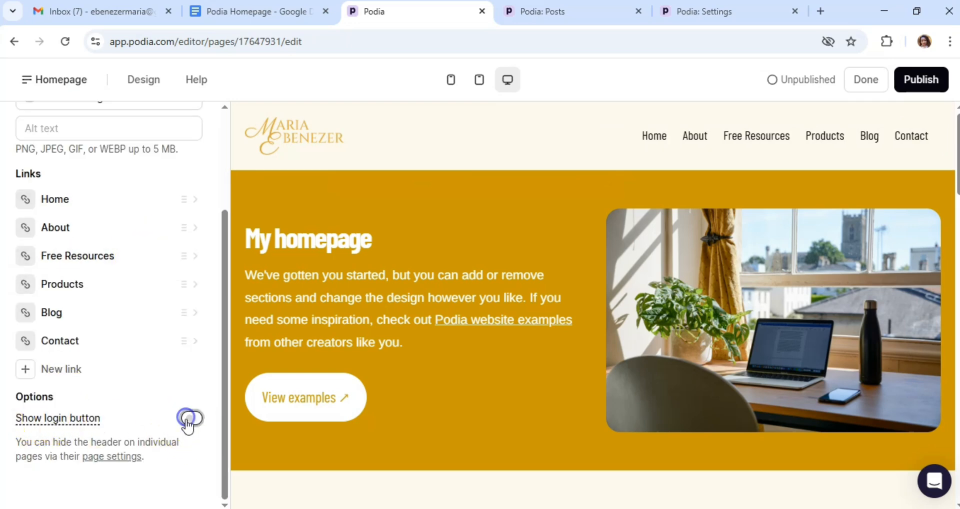